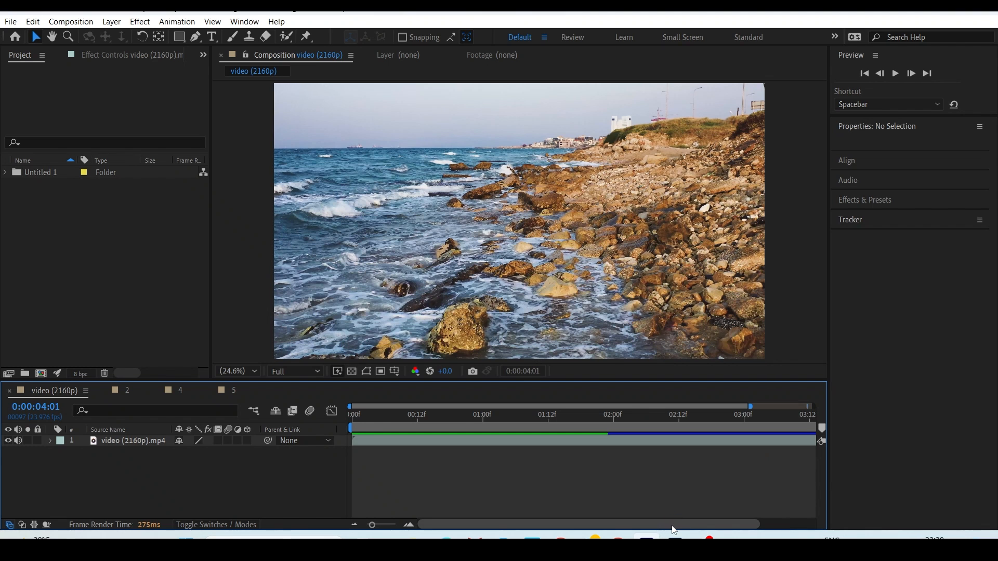
# Step: Examine the real-life camera diagram in Photoshop alongside the beach footage in After Effects
pyautogui.click(674, 539)
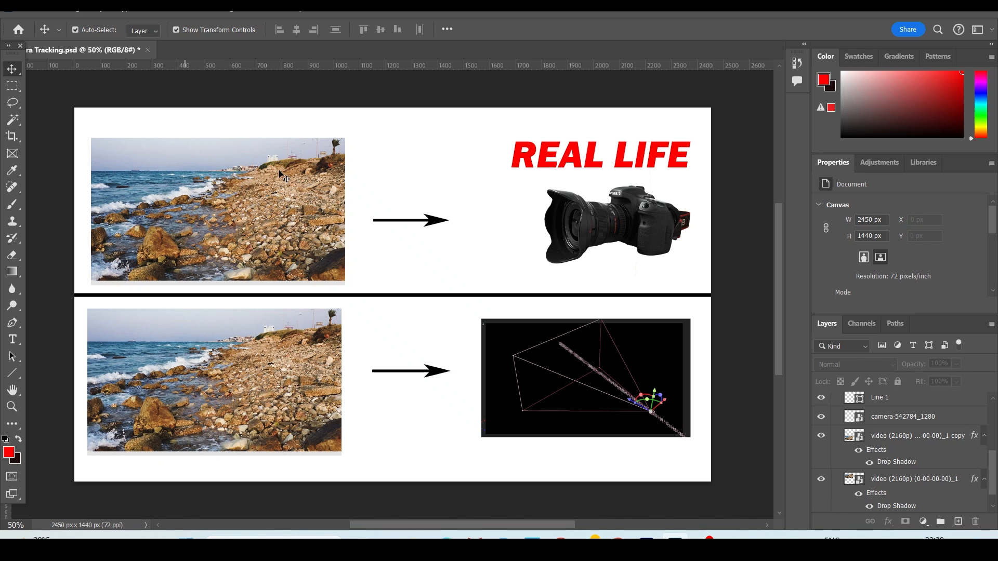
pyautogui.click(232, 213)
pyautogui.hotkey('ctrl', 'z')
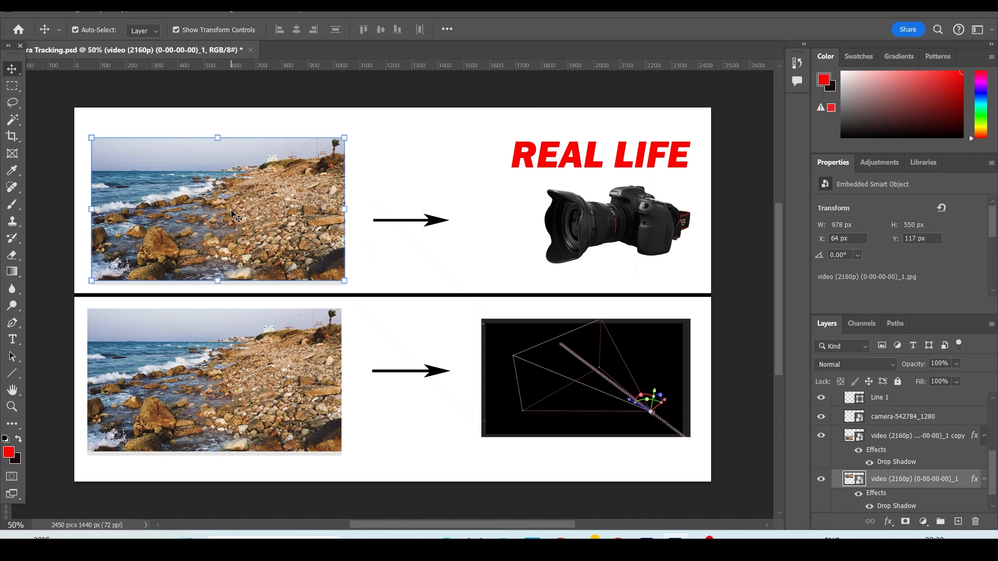
pyautogui.click(646, 537)
pyautogui.moveTo(419, 420); pyautogui.dragTo(558, 422)
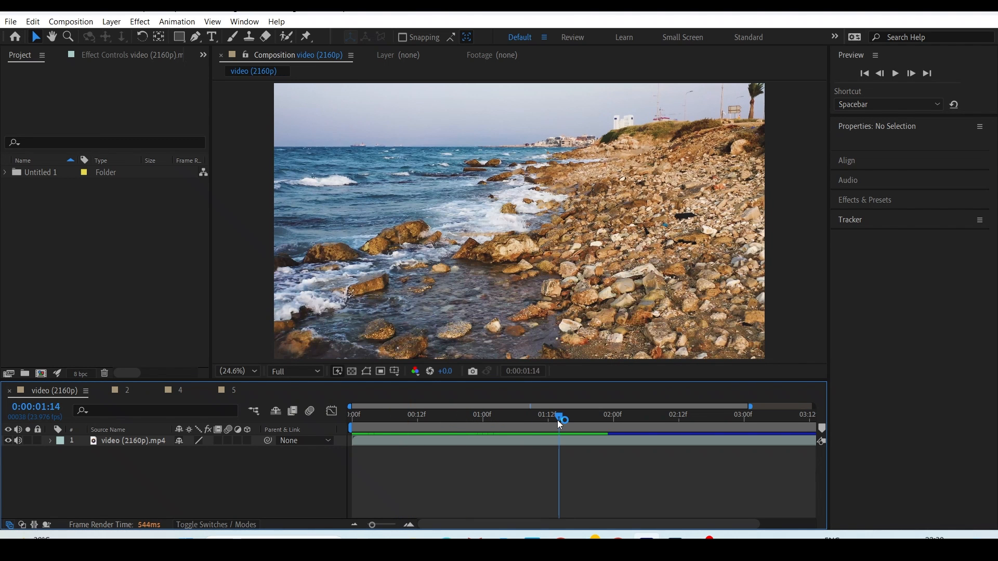
pyautogui.click(675, 537)
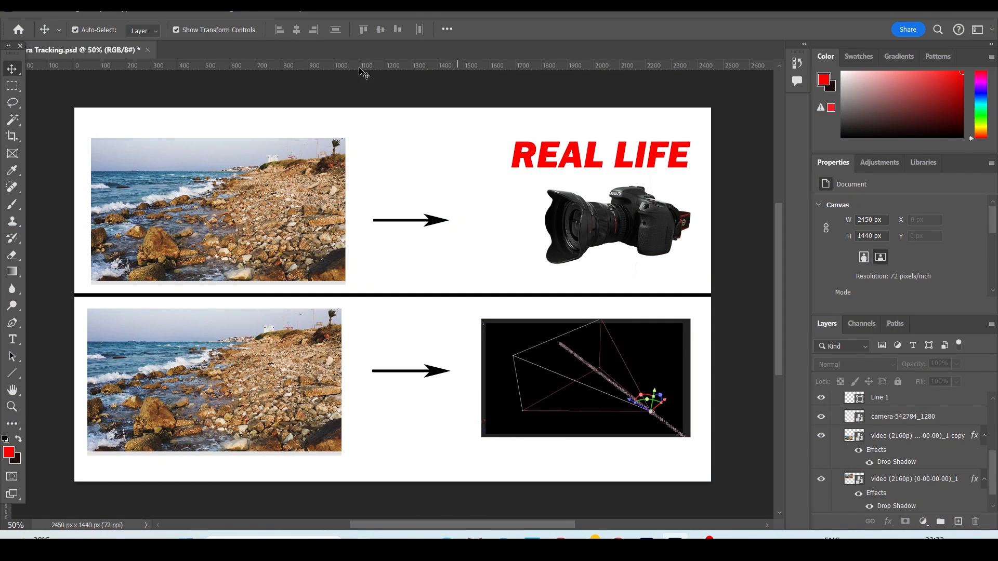
pyautogui.moveTo(128, 128); pyautogui.dragTo(362, 134)
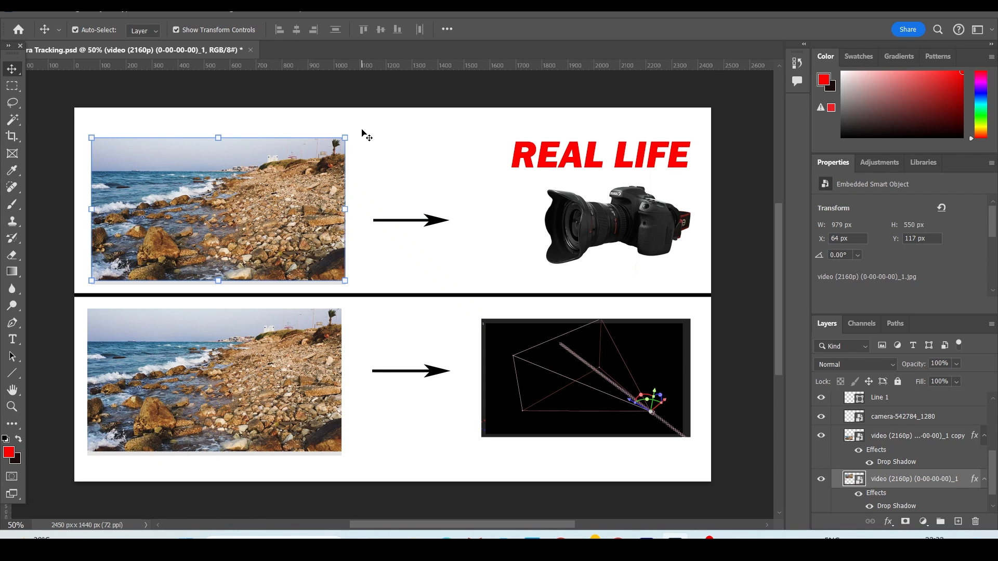
pyautogui.moveTo(726, 125); pyautogui.dragTo(570, 226)
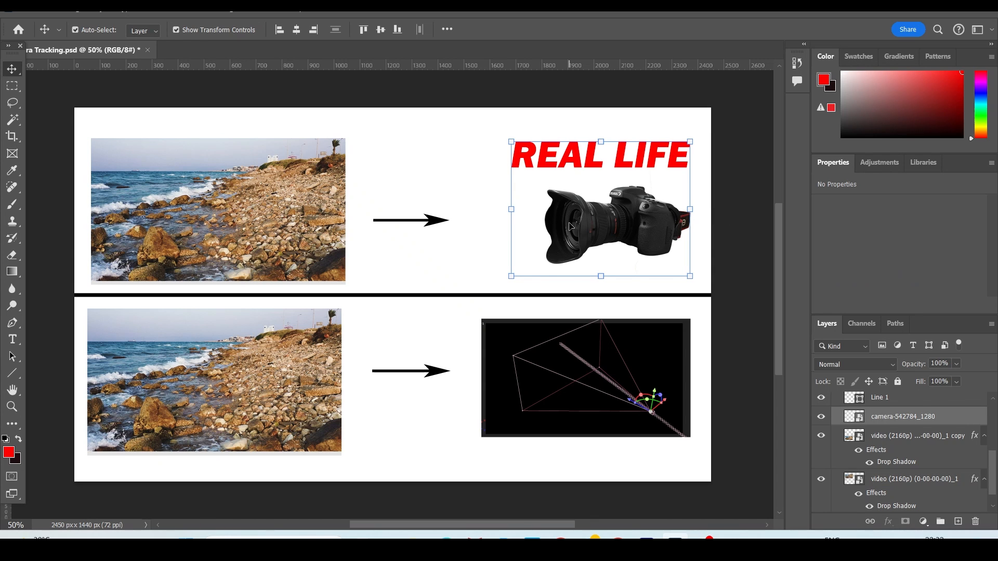
pyautogui.click(321, 214)
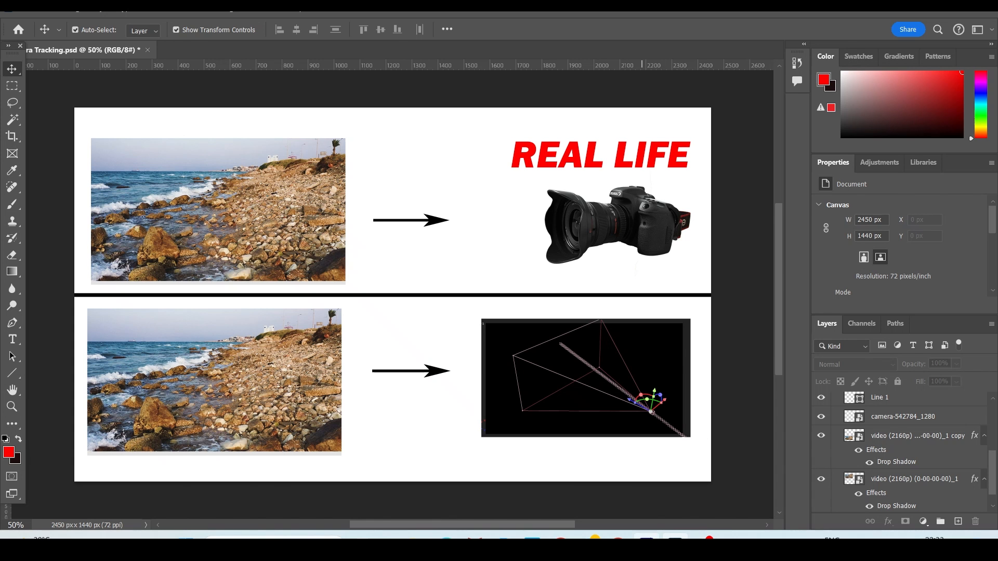
# Step: In After Effects, add a white text layer reading "camera" and position it over the rocky shore
pyautogui.click(647, 537)
pyautogui.click(212, 36)
pyautogui.click(512, 204)
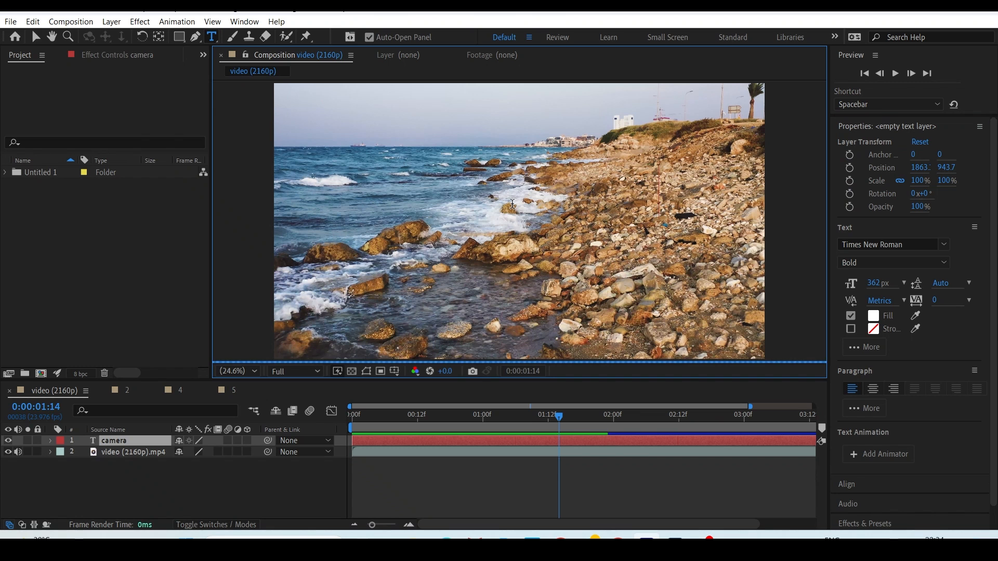
pyautogui.click(35, 36)
pyautogui.moveTo(607, 198); pyautogui.dragTo(654, 209)
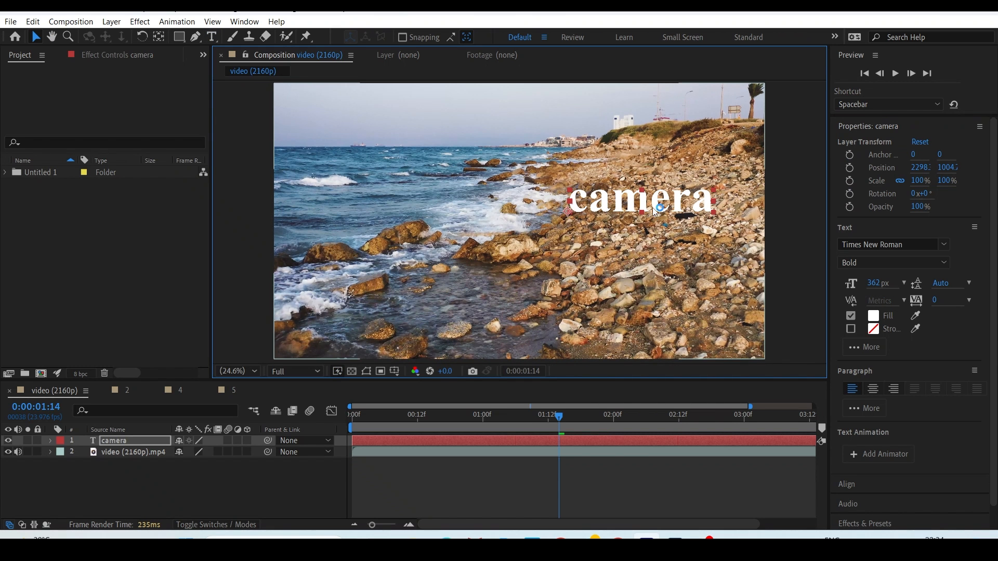
# Step: Set the composition preview resolution to Third and play the footage with the text
pyautogui.click(301, 371)
pyautogui.click(292, 445)
pyautogui.press('space')
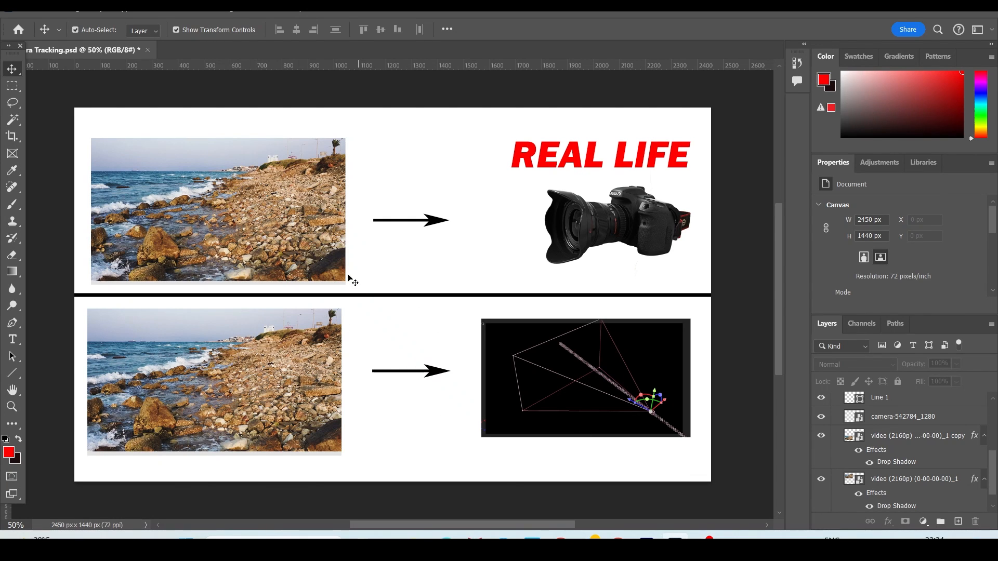
# Step: Compare the real camera and virtual camera halves of the Photoshop diagram, then return to After Effects
pyautogui.click(295, 244)
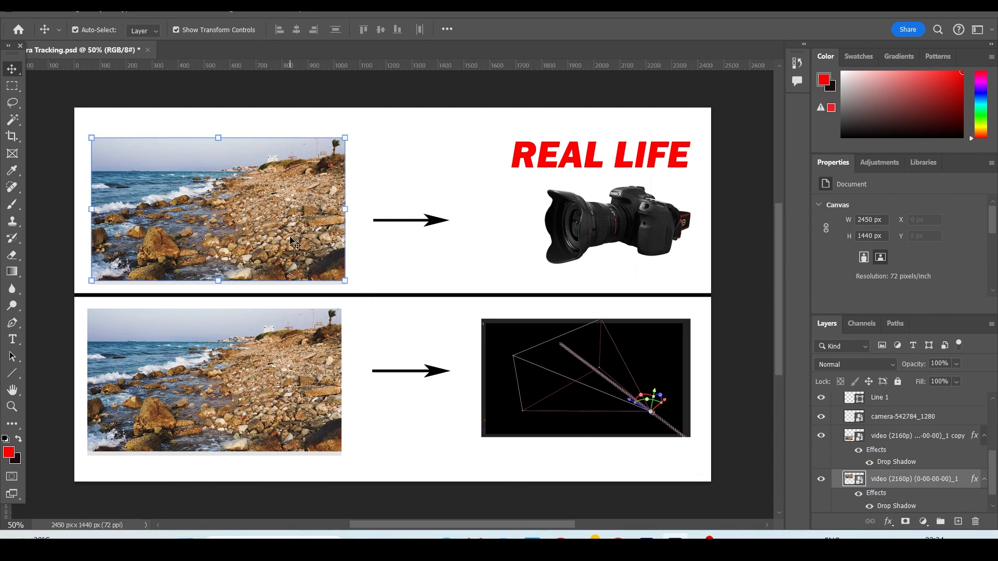
pyautogui.click(271, 398)
pyautogui.click(400, 465)
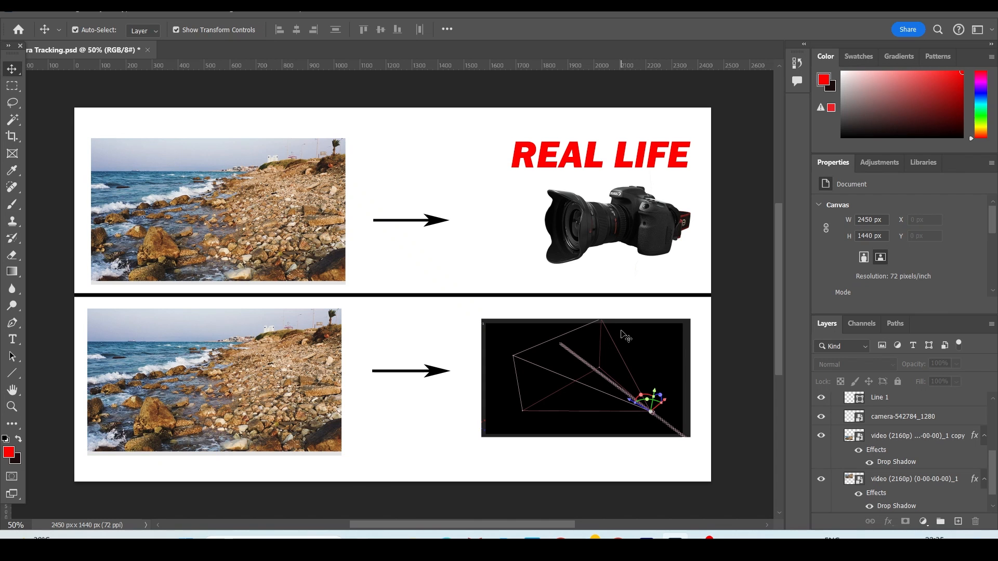
pyautogui.click(617, 223)
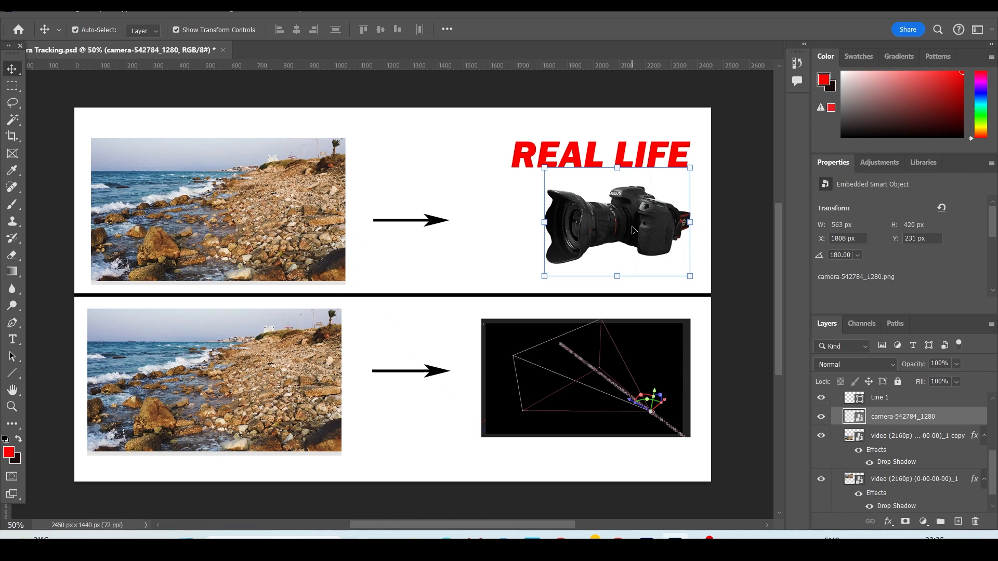
pyautogui.moveTo(748, 357); pyautogui.dragTo(584, 413)
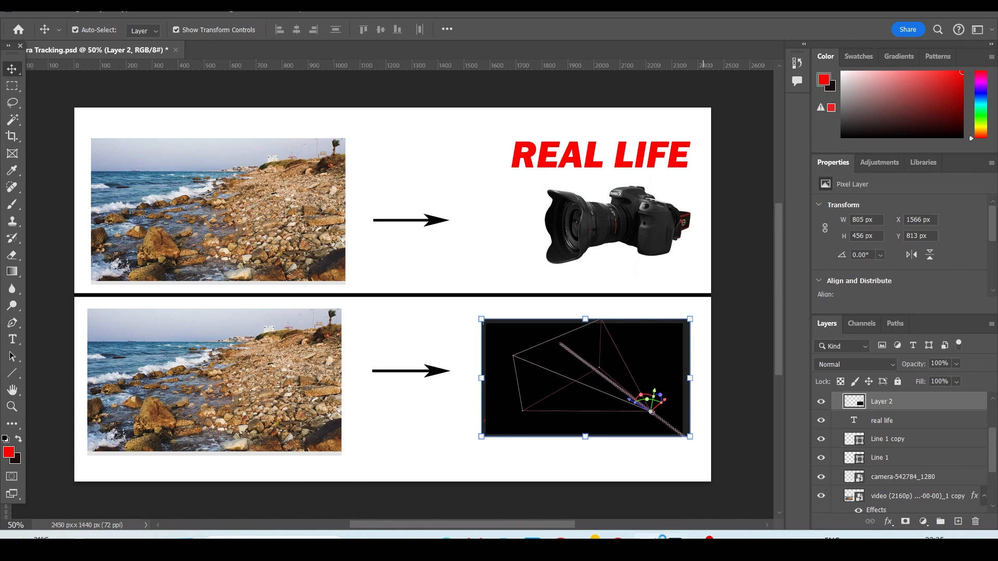
pyautogui.click(646, 539)
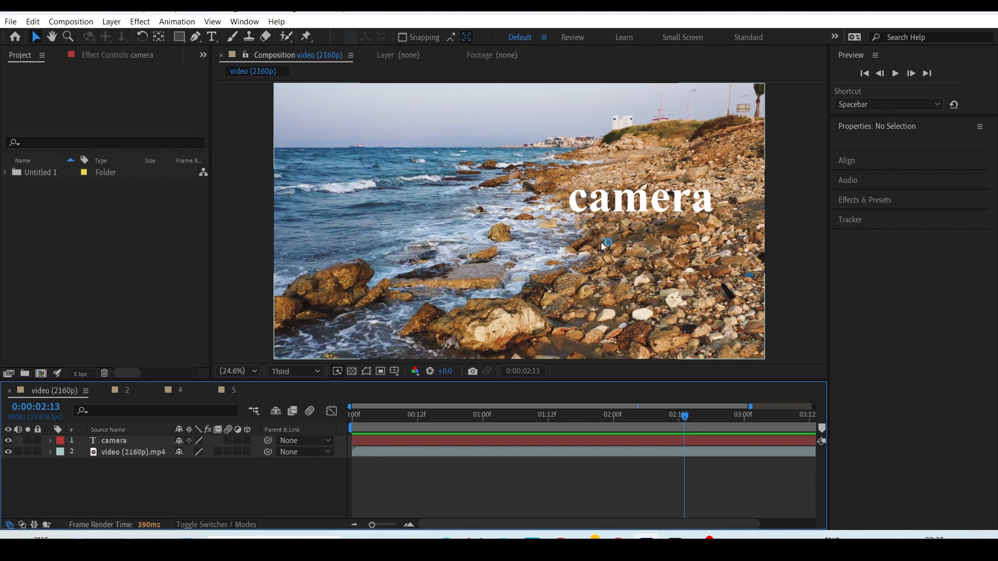
# Step: Switch to Photoshop, collapse and hide Group 1, and show Group 2 with the camera tracking explanation
pyautogui.click(675, 539)
pyautogui.scroll(-1, 857, 413)
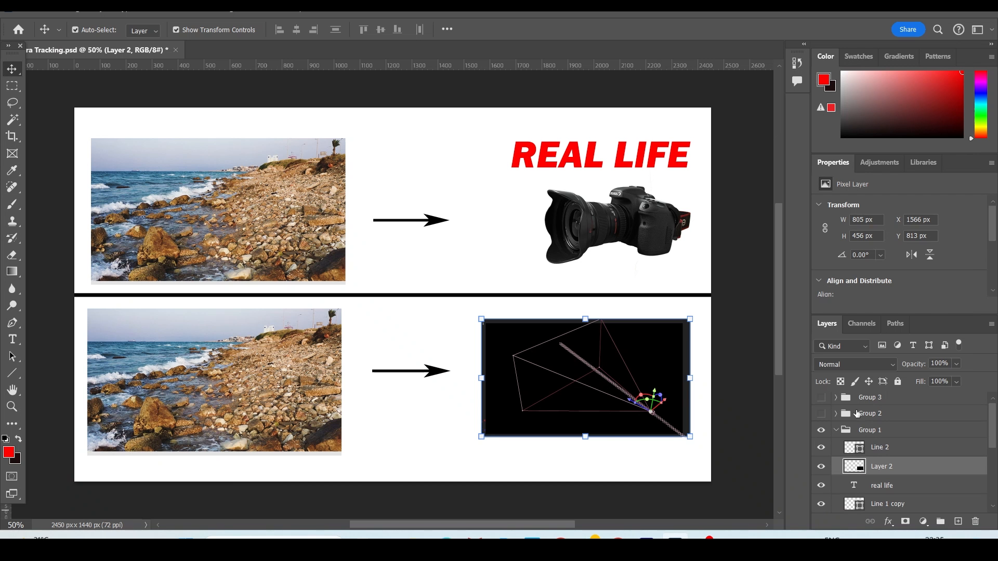
pyautogui.click(835, 431)
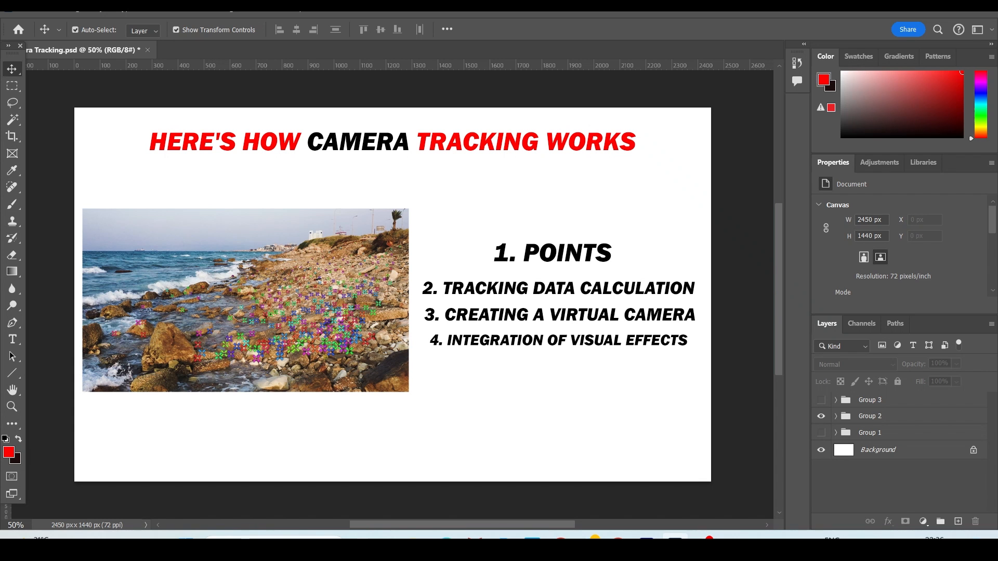
# Step: Examine the "1. Points" item and the coloured tracking points on the beach image up close
pyautogui.click(312, 305)
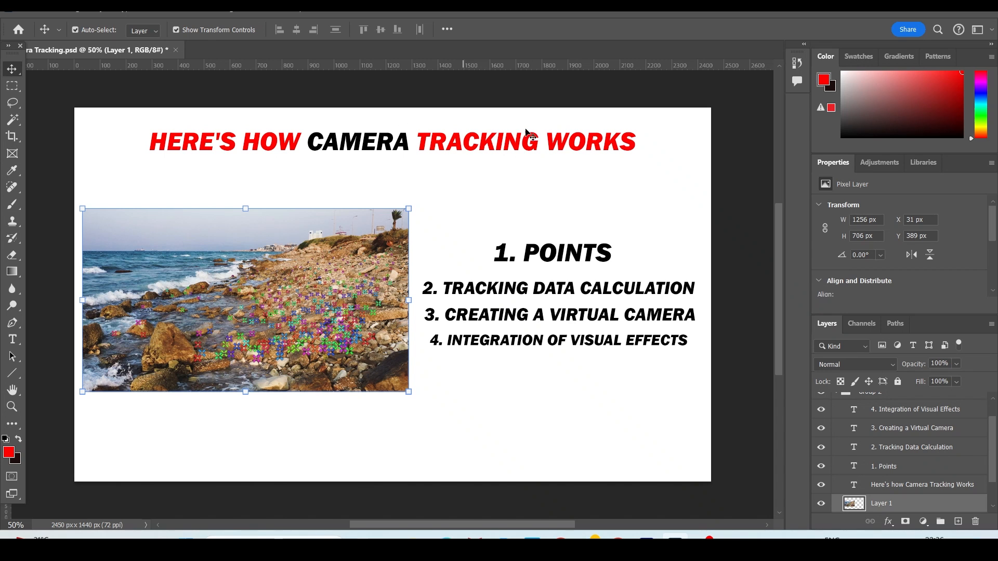
pyautogui.doubleClick(592, 256)
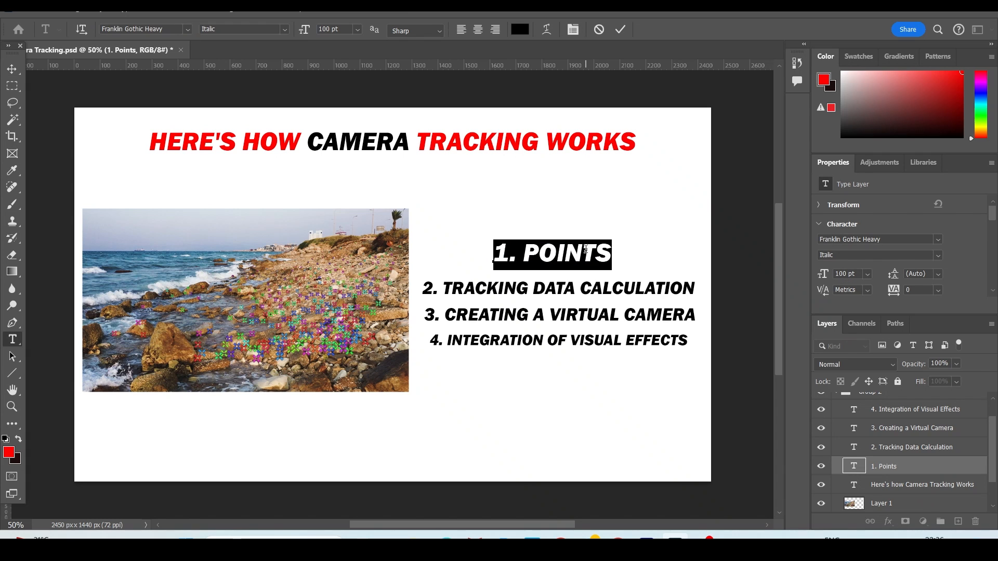
pyautogui.click(480, 125)
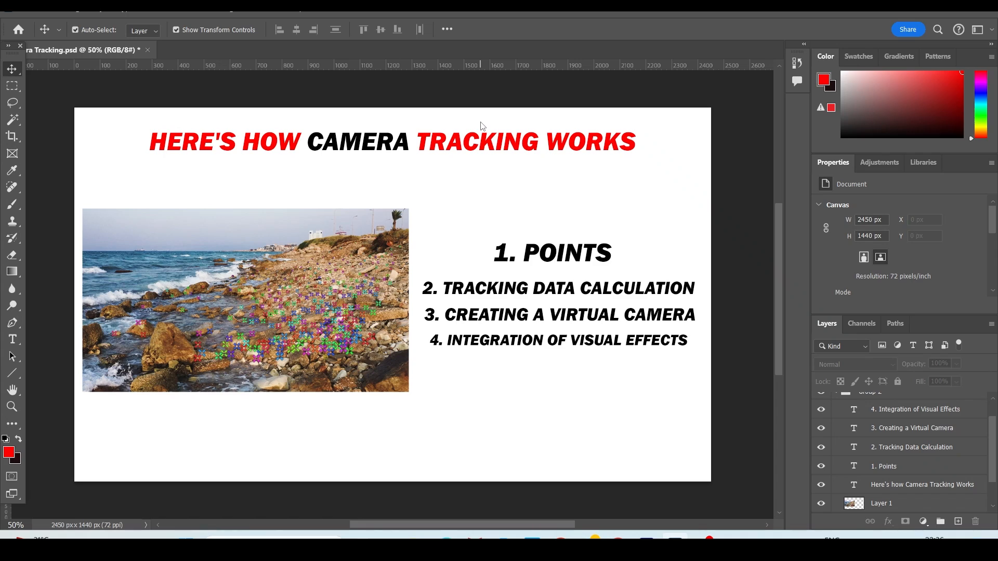
pyautogui.scroll(2, 352, 252)
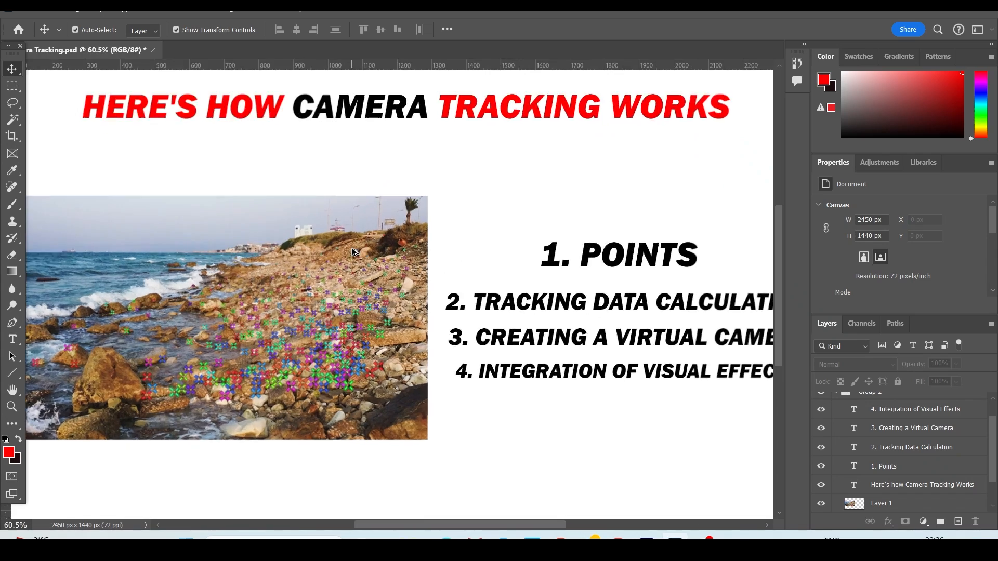
pyautogui.scroll(6, 352, 252)
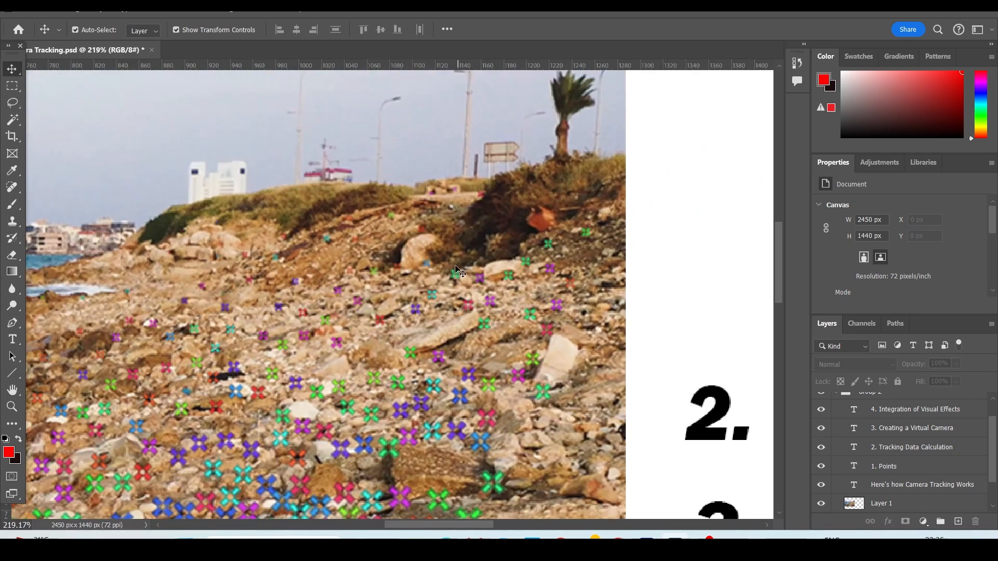
pyautogui.moveTo(300, 311); pyautogui.dragTo(439, 231)
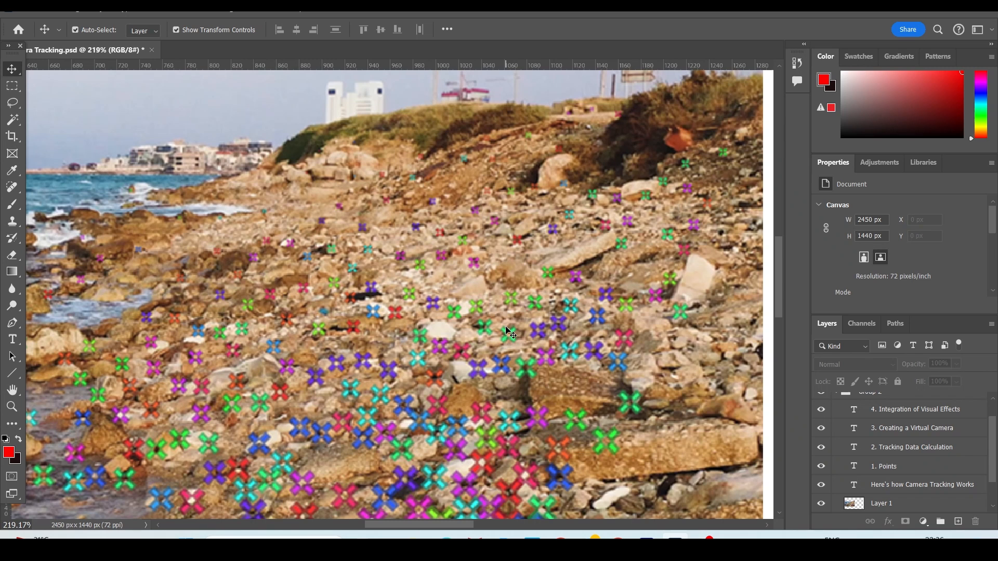
pyautogui.scroll(-6, 509, 332)
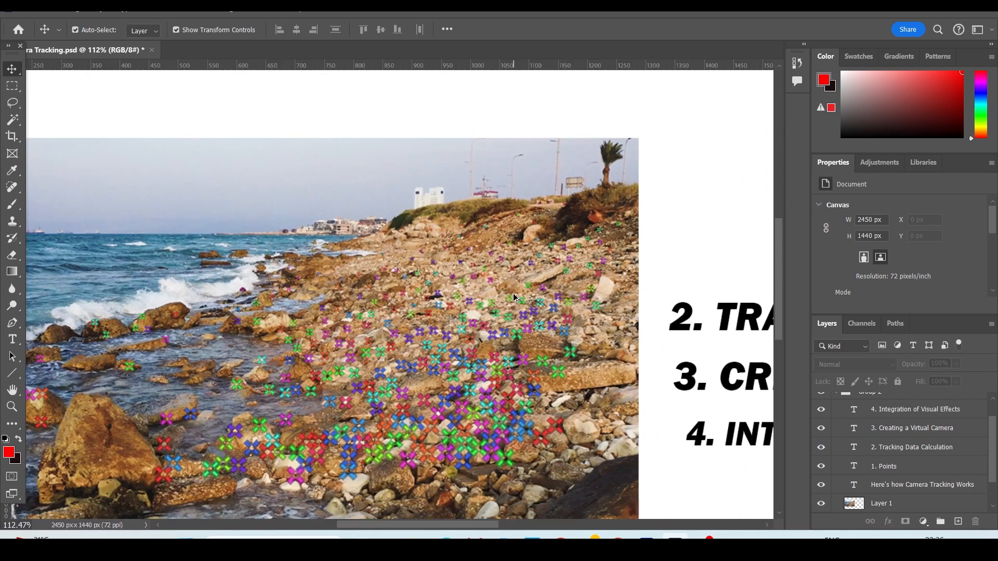
pyautogui.scroll(-3, 596, 294)
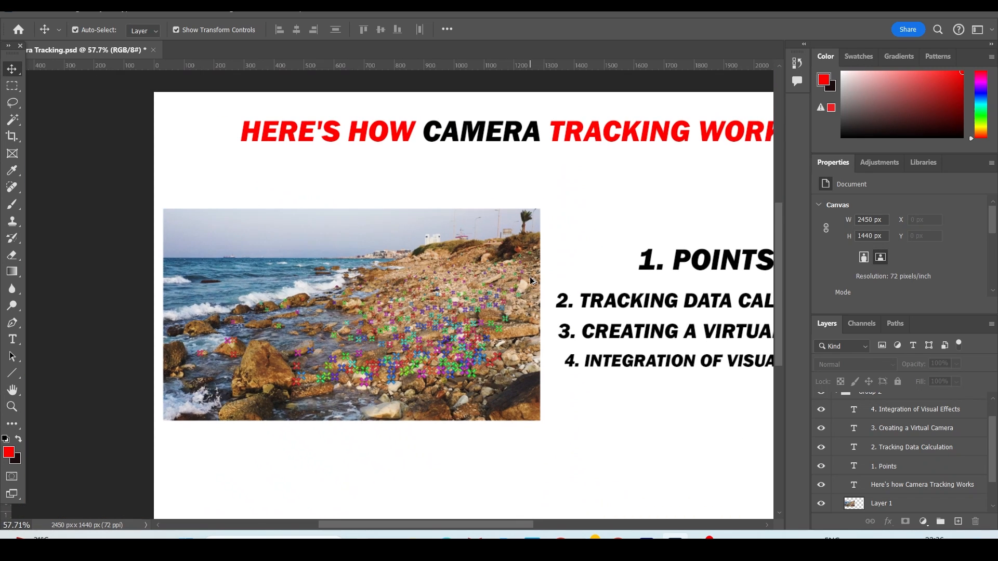
pyautogui.scroll(-2, 444, 284)
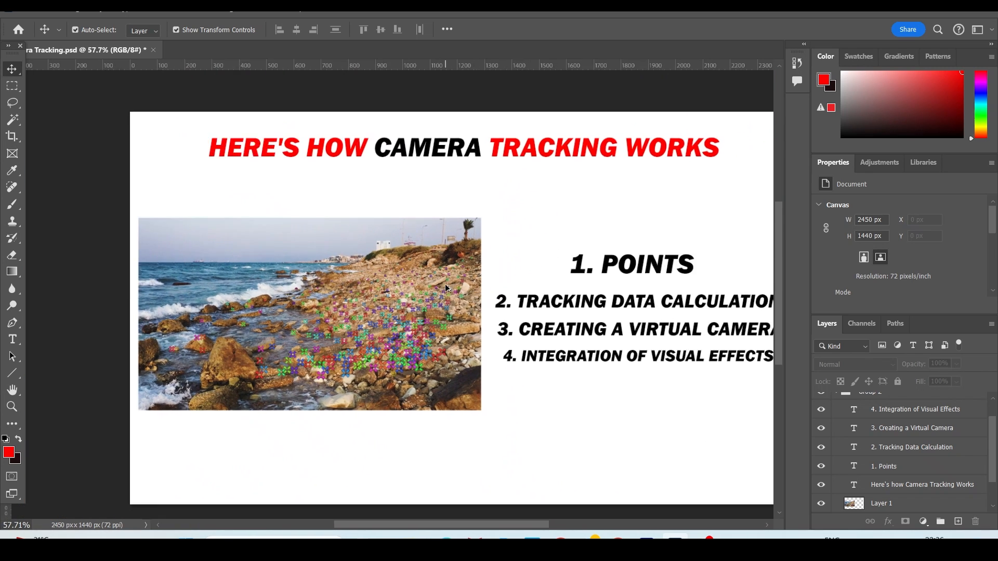
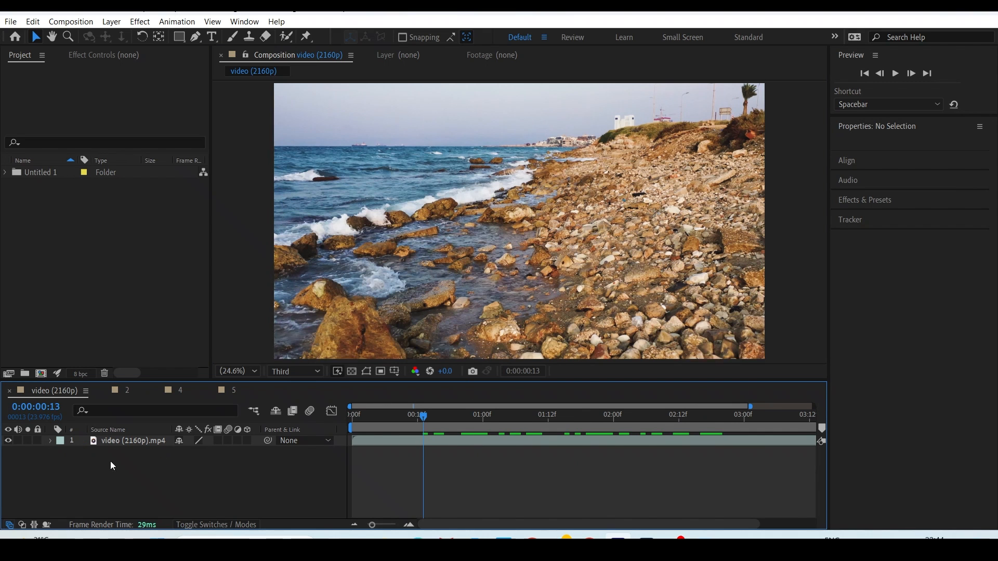
# Step: In After Effects, select the video (2160p).mp4 layer and run Track Camera on it
pyautogui.click(125, 441)
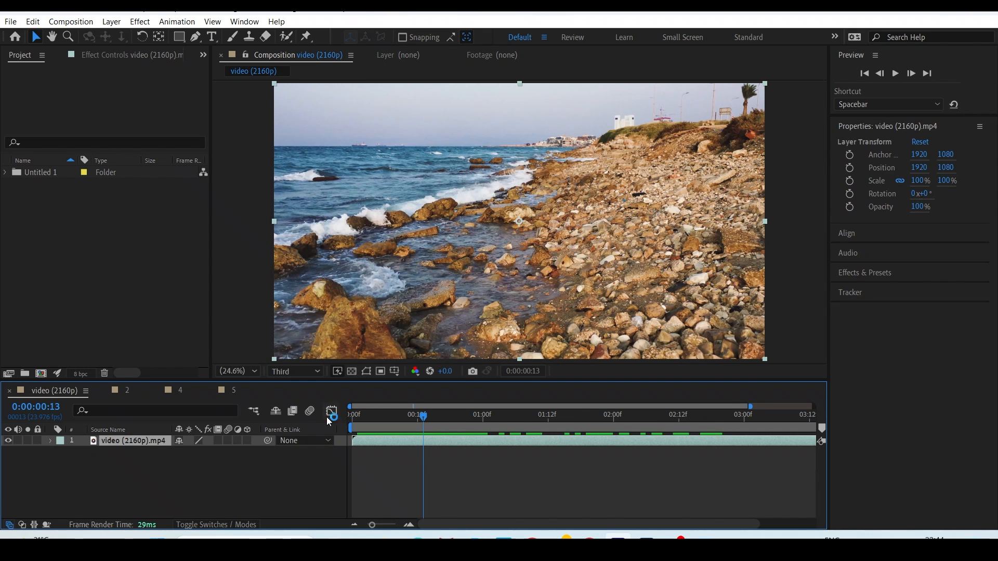
pyautogui.click(872, 293)
pyautogui.click(879, 313)
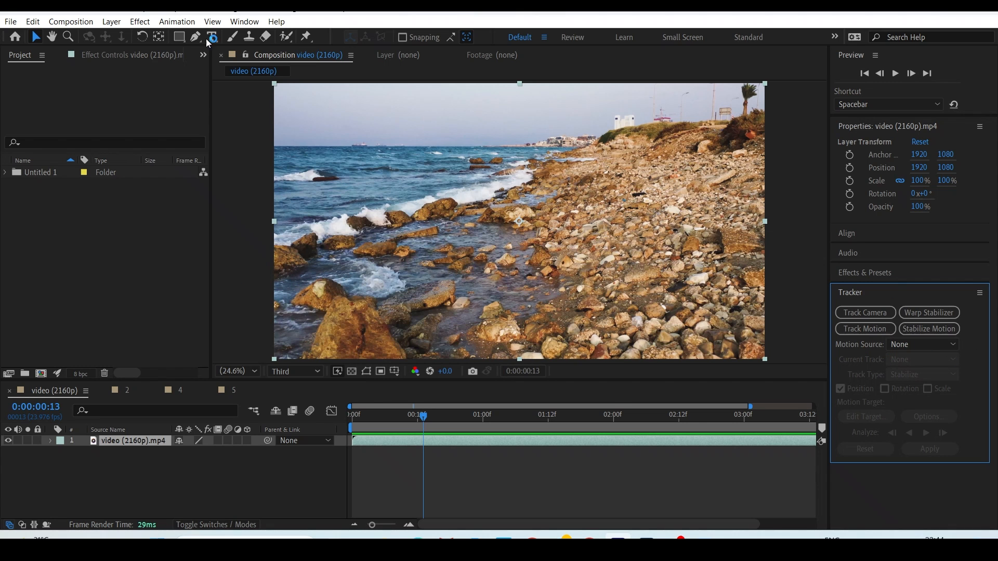
pyautogui.click(244, 21)
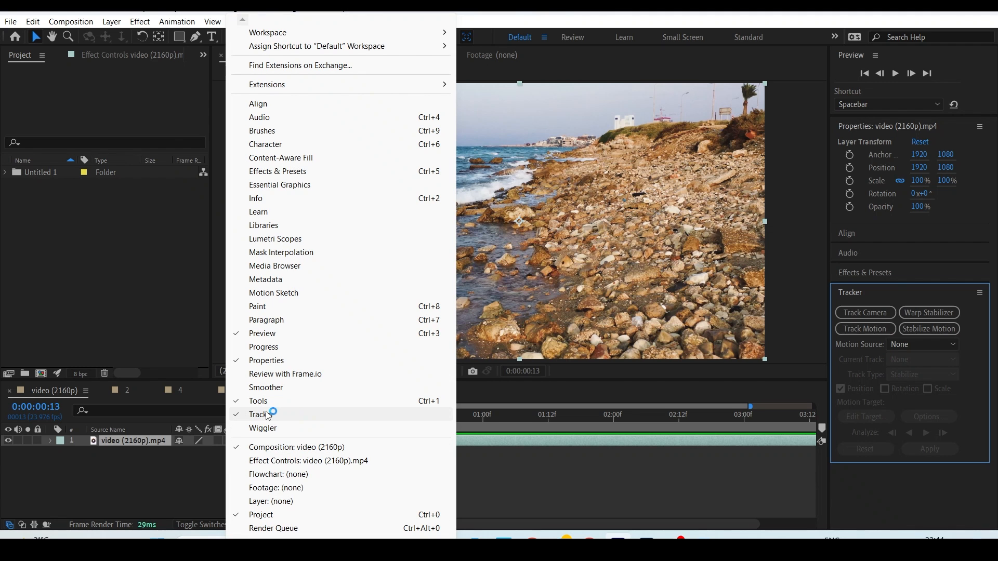
pyautogui.click(127, 435)
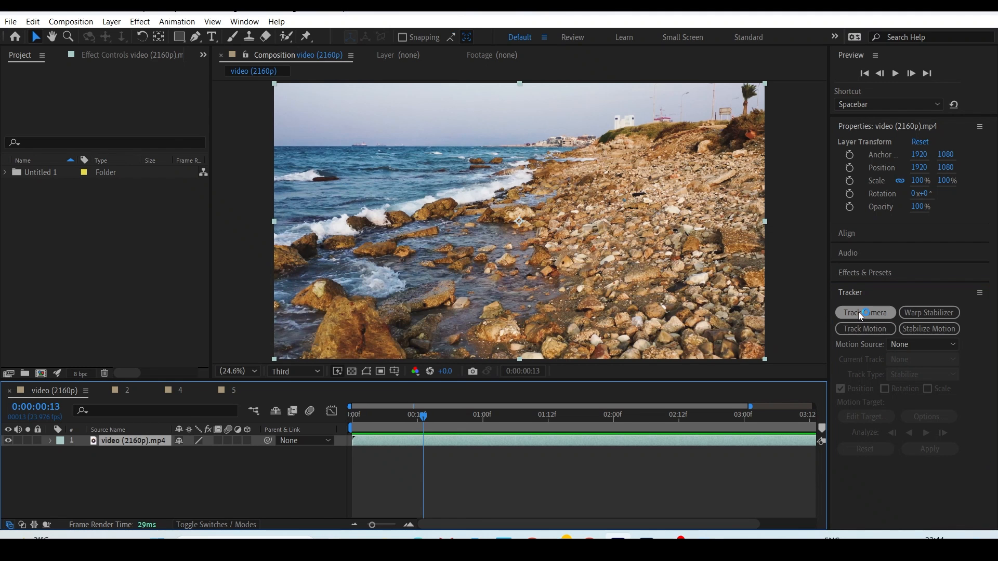
pyautogui.click(859, 312)
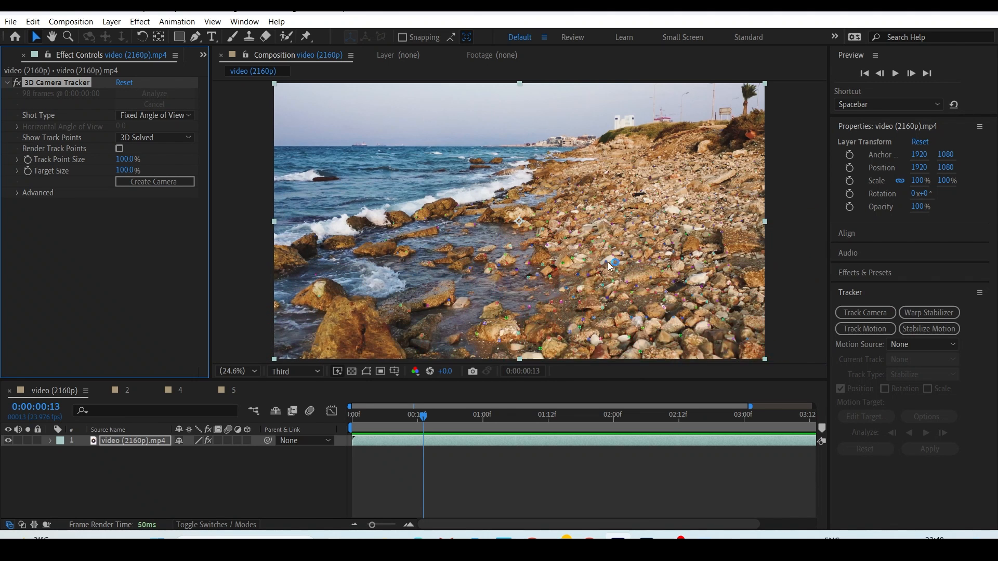
# Step: Set the 3D Camera Tracker's Track Point Size to 200%
pyautogui.moveTo(554, 165)
pyautogui.mouseDown()
pyautogui.moveTo(490, 283)
pyautogui.moveTo(685, 186)
pyautogui.moveTo(663, 186)
pyautogui.mouseUp()
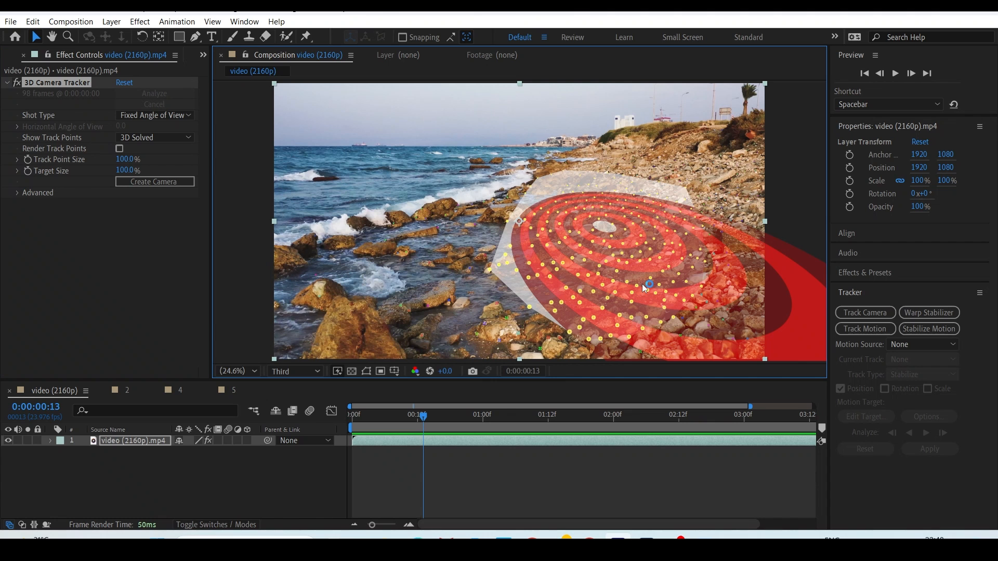
pyautogui.click(86, 191)
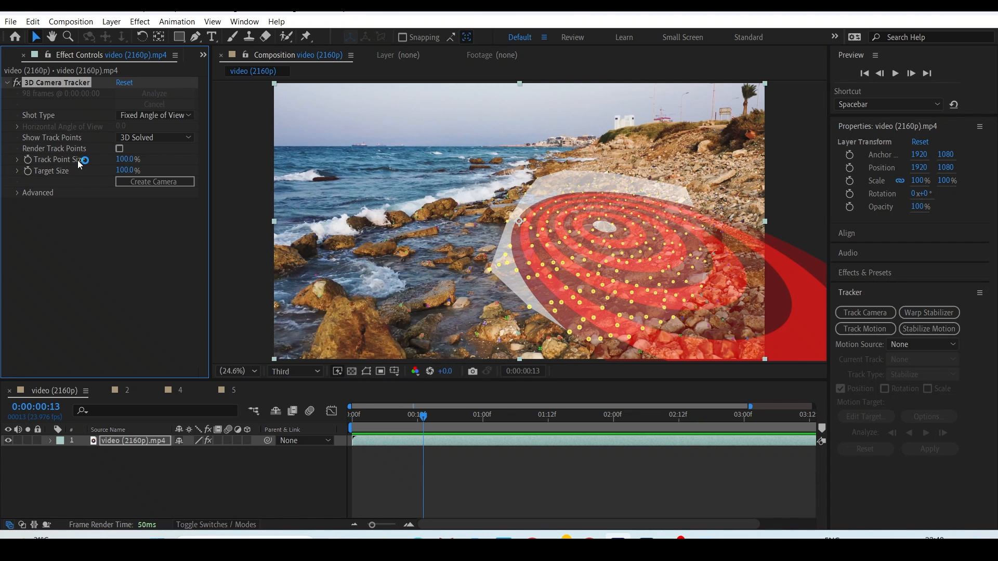
pyautogui.click(121, 160)
pyautogui.write('200')
pyautogui.press('Return')
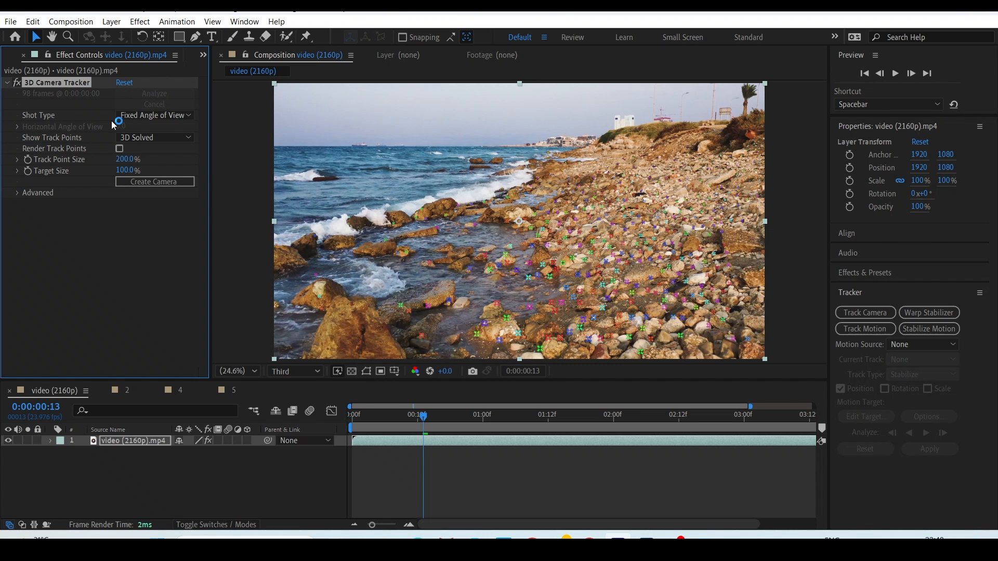
# Step: Review the Shot Type options of the 3D Camera Tracker and play the WhatsApp Video lens clip in Media Player as illustration
pyautogui.click(175, 116)
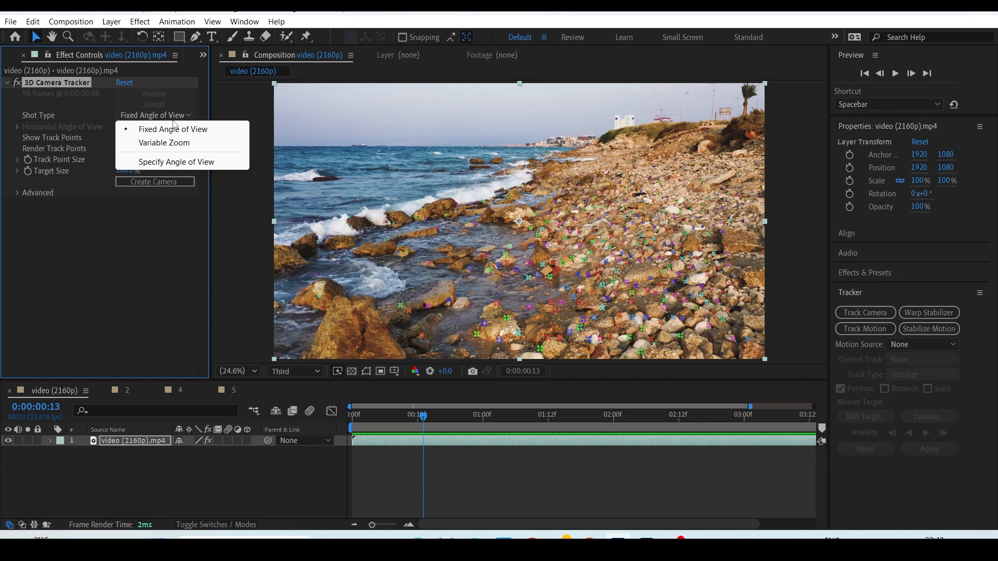
pyautogui.click(103, 119)
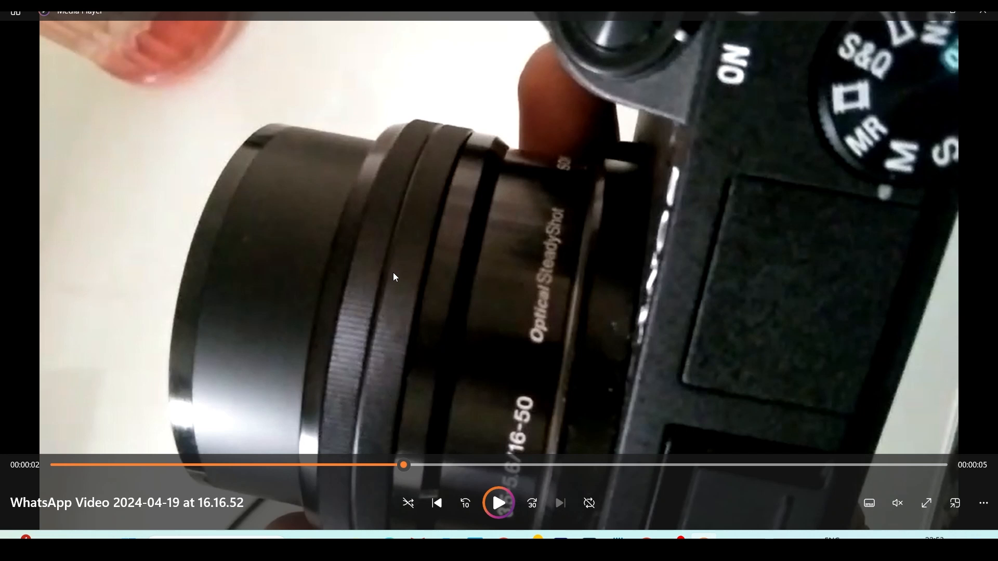
pyautogui.click(505, 500)
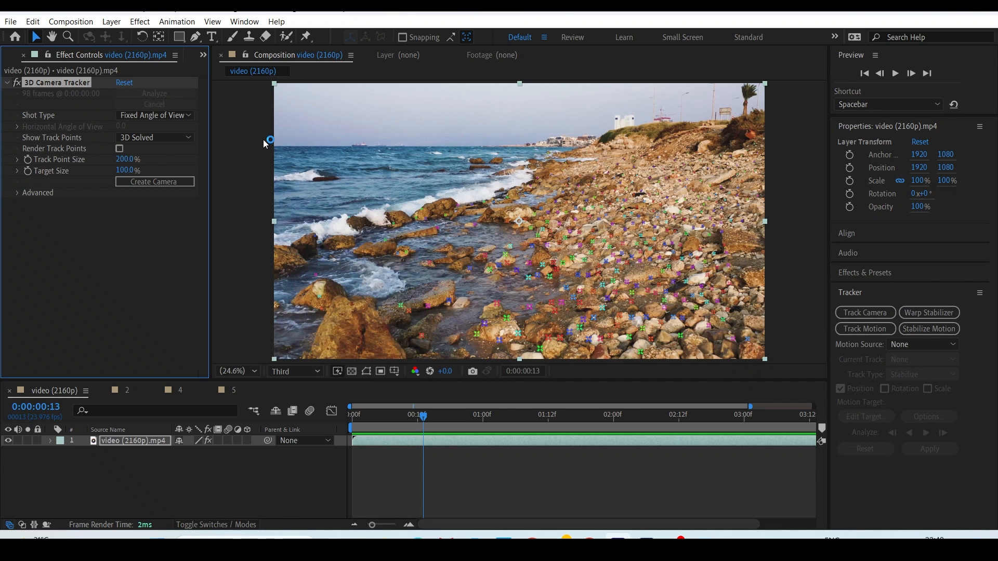
pyautogui.click(185, 115)
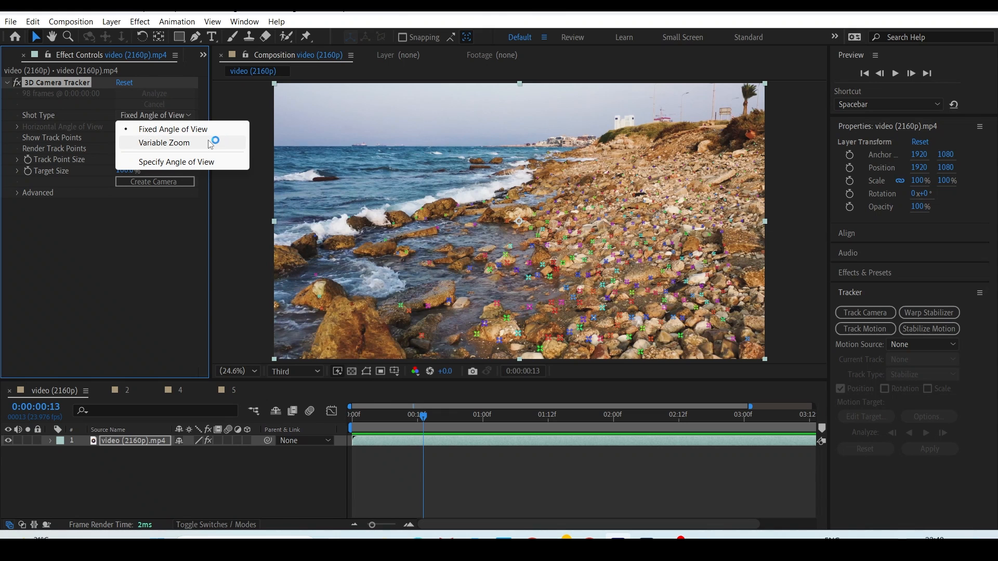
pyautogui.click(187, 145)
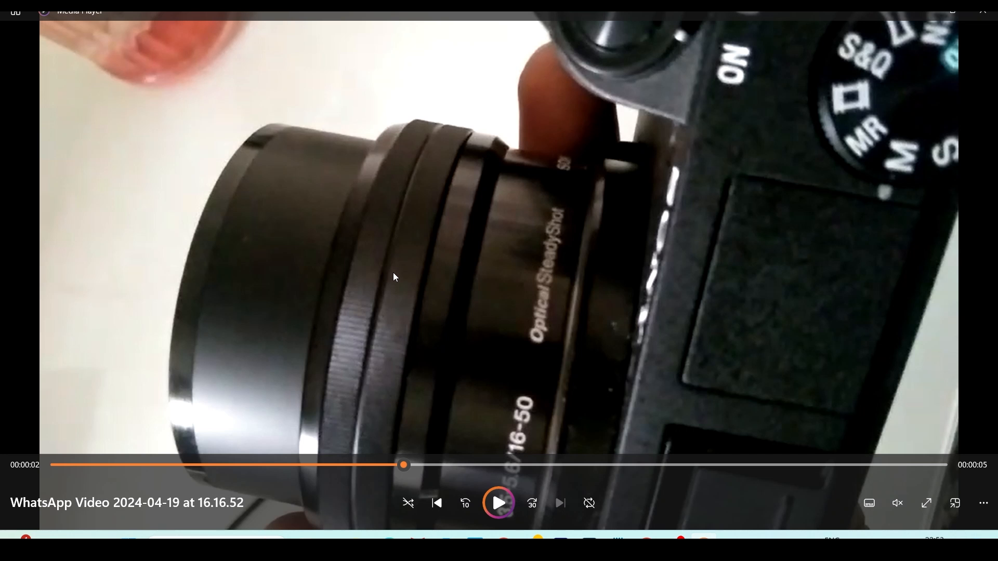
pyautogui.click(499, 503)
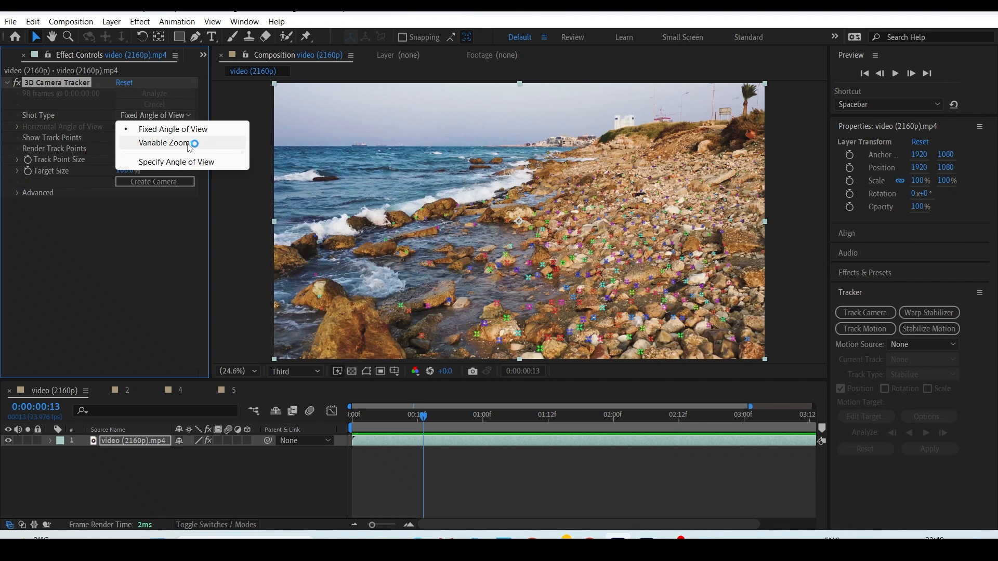
# Step: Try Specify Angle of View as the tracker's Shot Type and return it to Fixed Angle of View
pyautogui.click(208, 163)
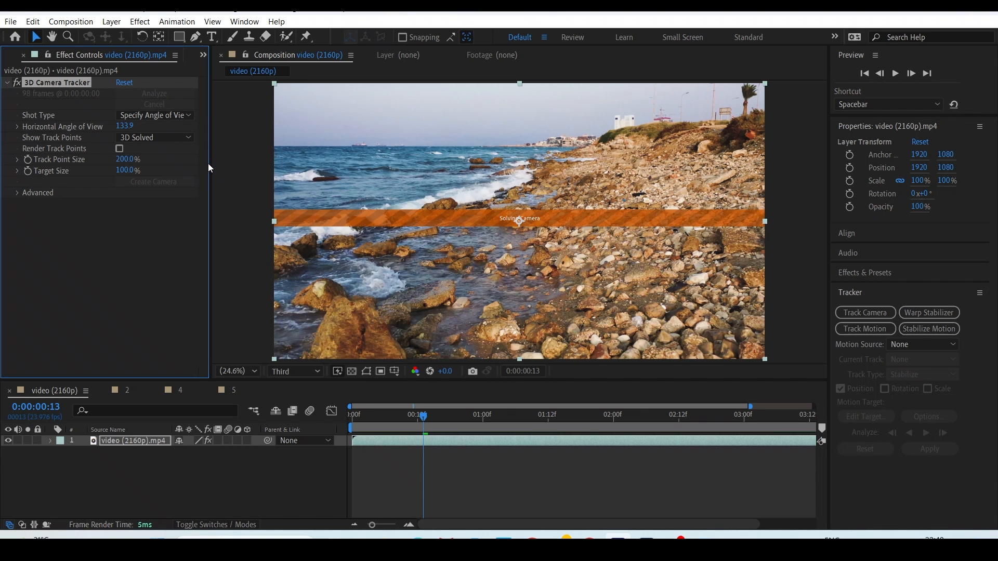
pyautogui.click(138, 115)
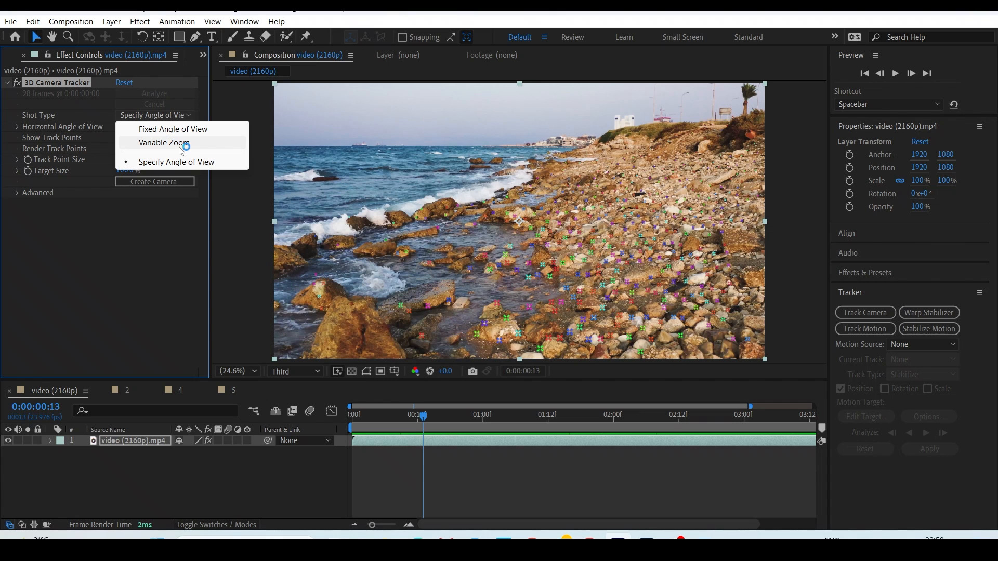
pyautogui.click(172, 130)
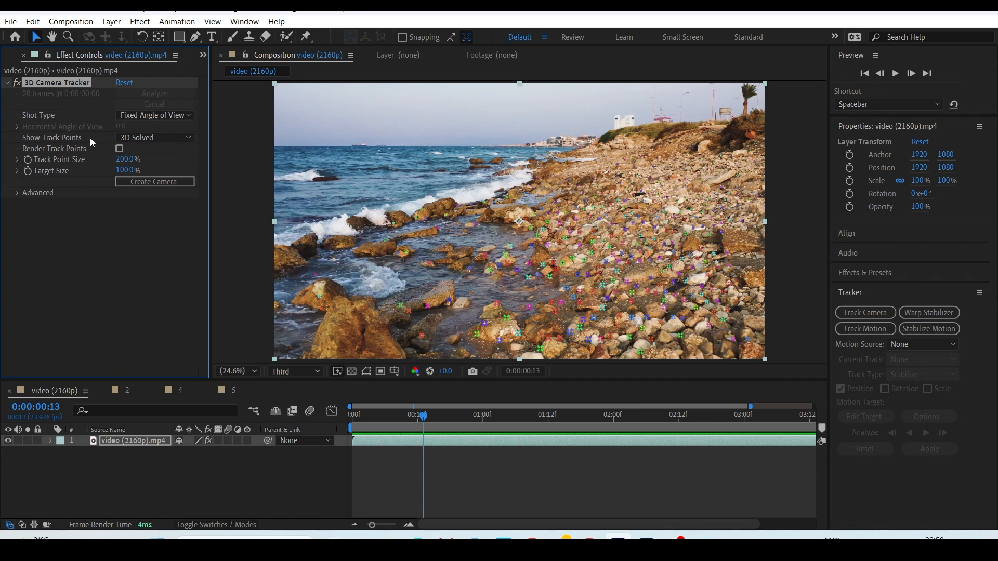
# Step: Try showing the track points as 2D Source and switch them back to 3D Solved
pyautogui.click(153, 137)
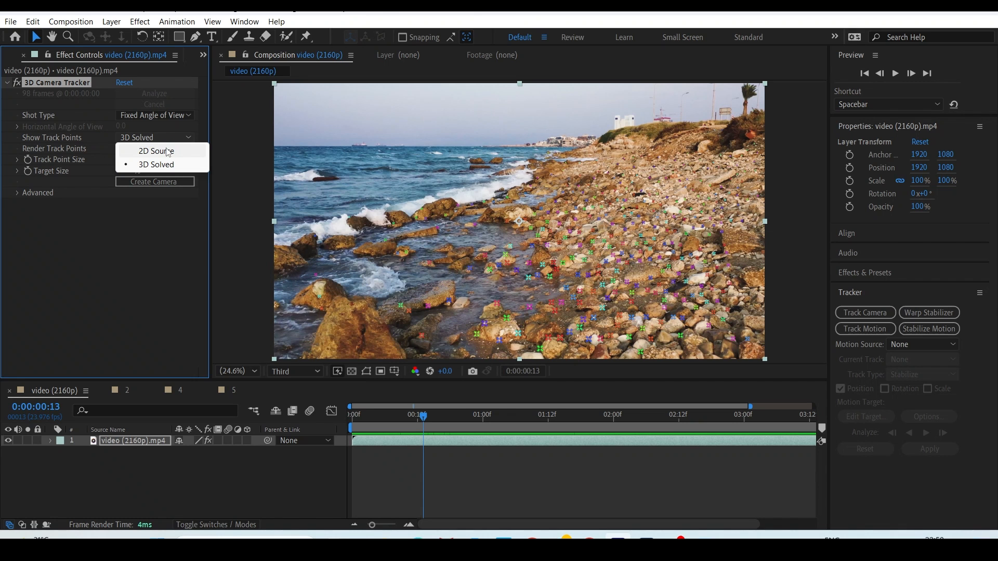
pyautogui.click(168, 151)
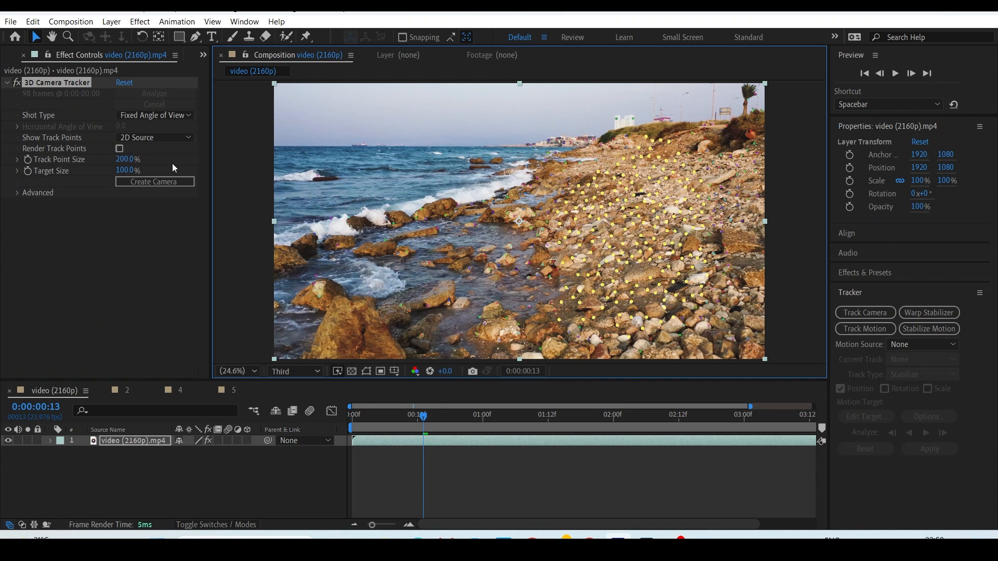
pyautogui.click(164, 137)
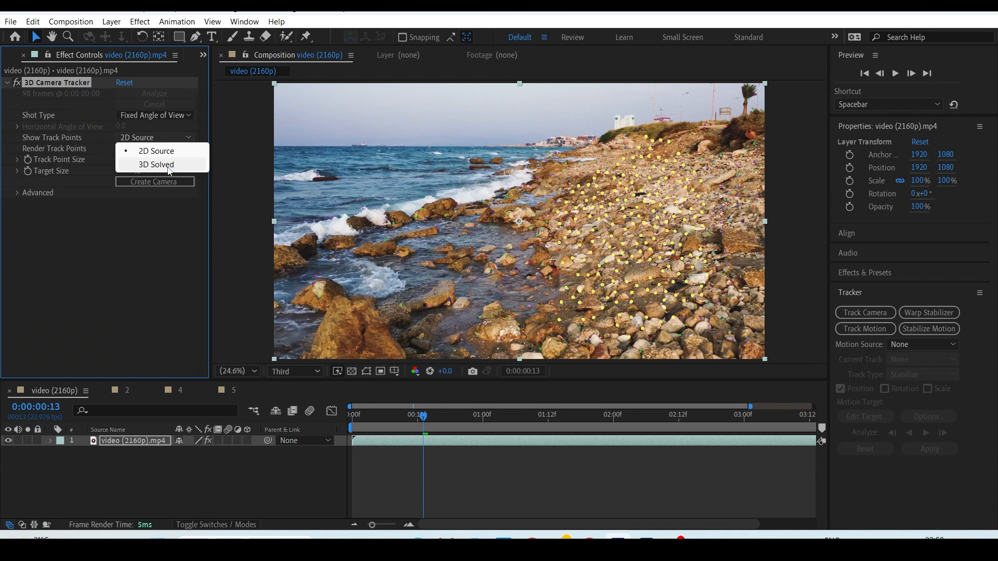
pyautogui.click(167, 165)
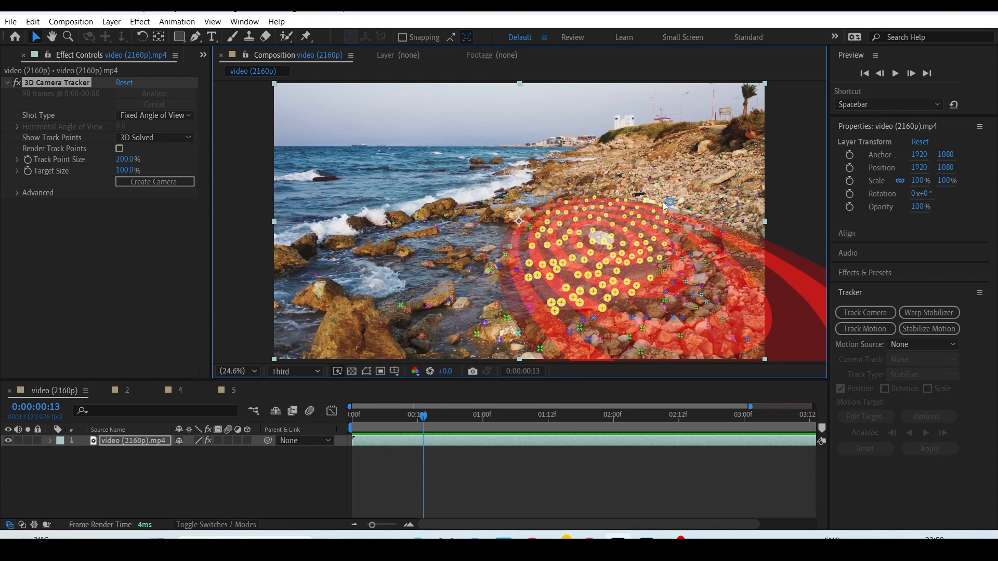
# Step: Enable Render Track Points for the 3D Camera Tracker and check the points over the beach footage
pyautogui.click(160, 222)
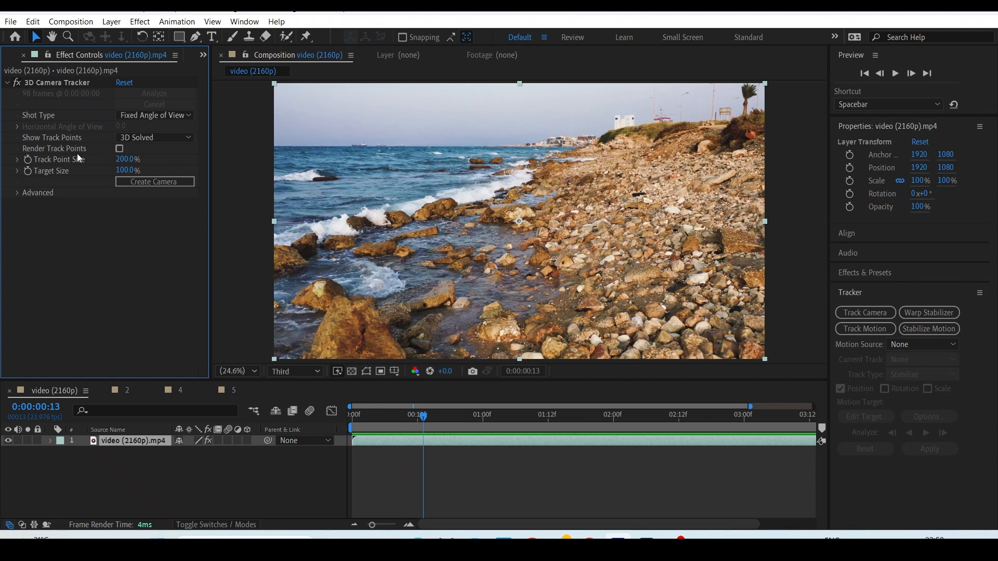
pyautogui.click(120, 149)
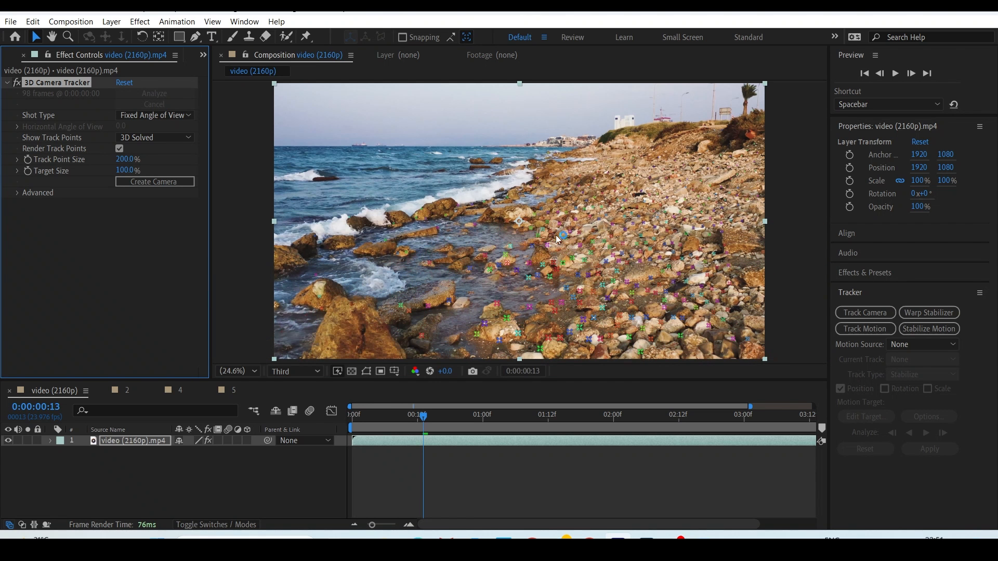
pyautogui.click(593, 179)
pyautogui.moveTo(593, 180)
pyautogui.mouseDown()
pyautogui.moveTo(555, 296)
pyautogui.moveTo(664, 287)
pyautogui.moveTo(685, 189)
pyautogui.moveTo(620, 179)
pyautogui.mouseUp()
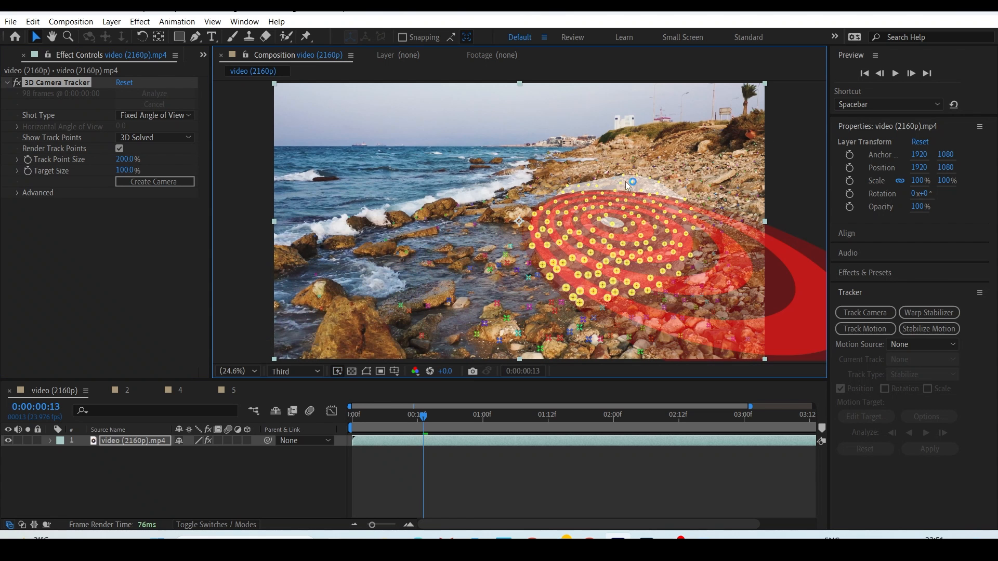
pyautogui.click(790, 180)
# Step: Switch to Photoshop, collapse and hide Group 3, and examine the coloured track points on Group 2's beach image
pyautogui.click(646, 543)
pyautogui.scroll(5, 847, 411)
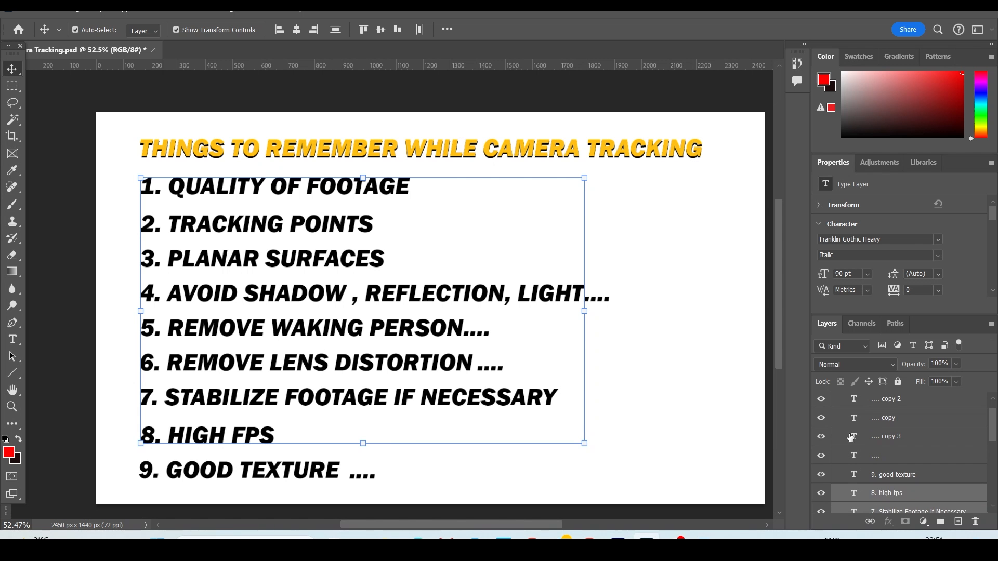
pyautogui.click(840, 404)
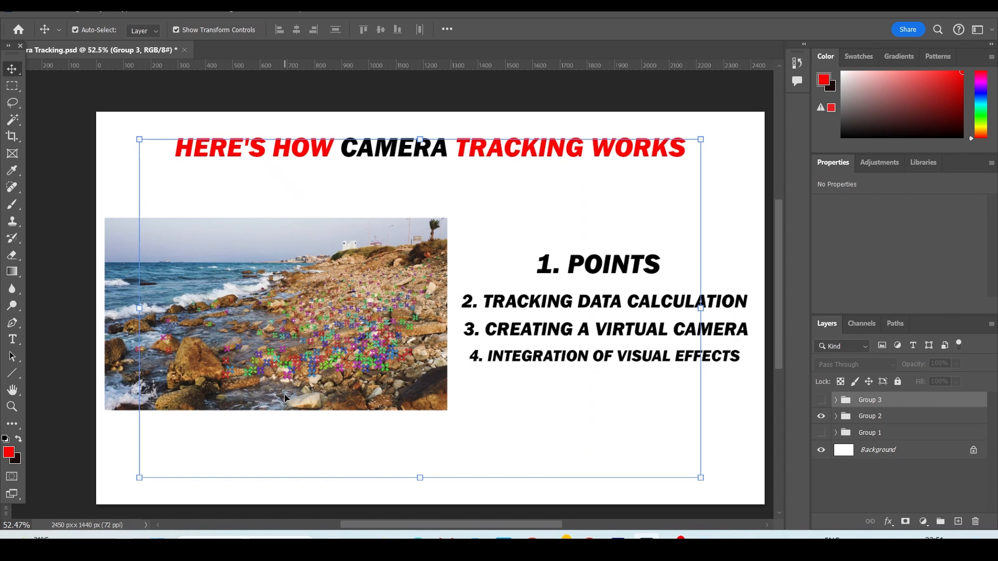
pyautogui.moveTo(270, 363); pyautogui.dragTo(307, 299)
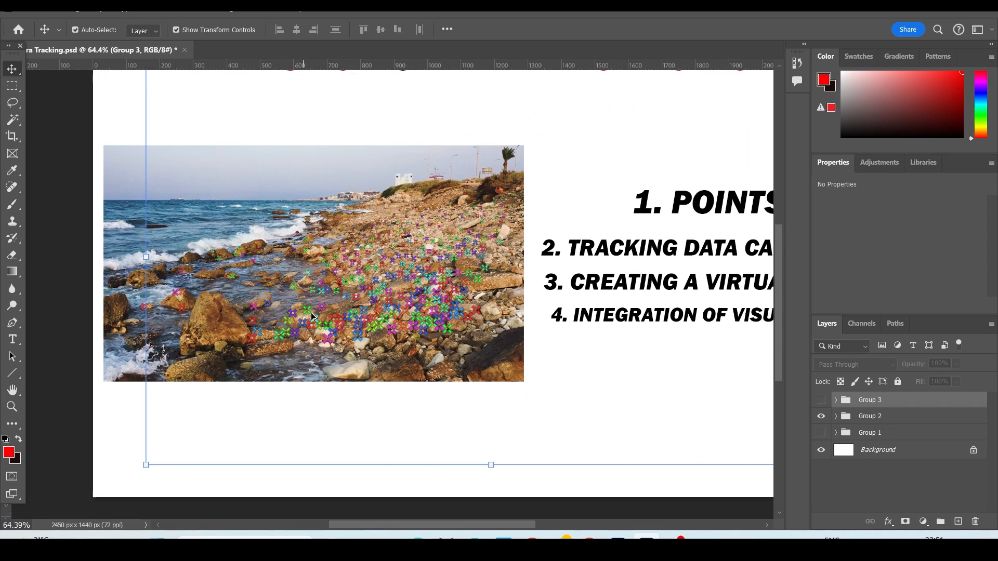
pyautogui.moveTo(493, 234); pyautogui.dragTo(440, 283)
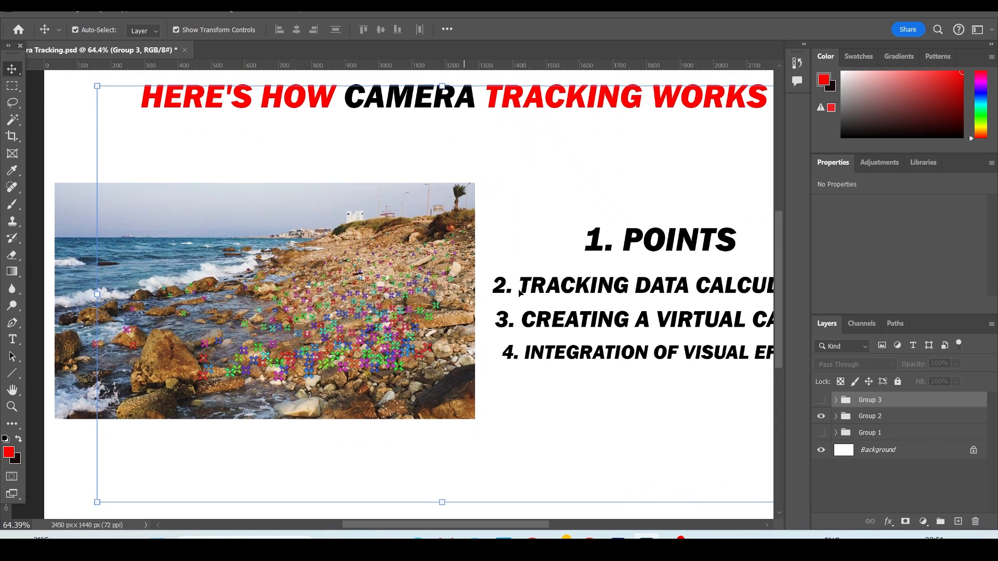
# Step: Return to After Effects and set the 3D Camera Tracker's Track Point Size to 373%
pyautogui.hotkey('alt', 'Tab')
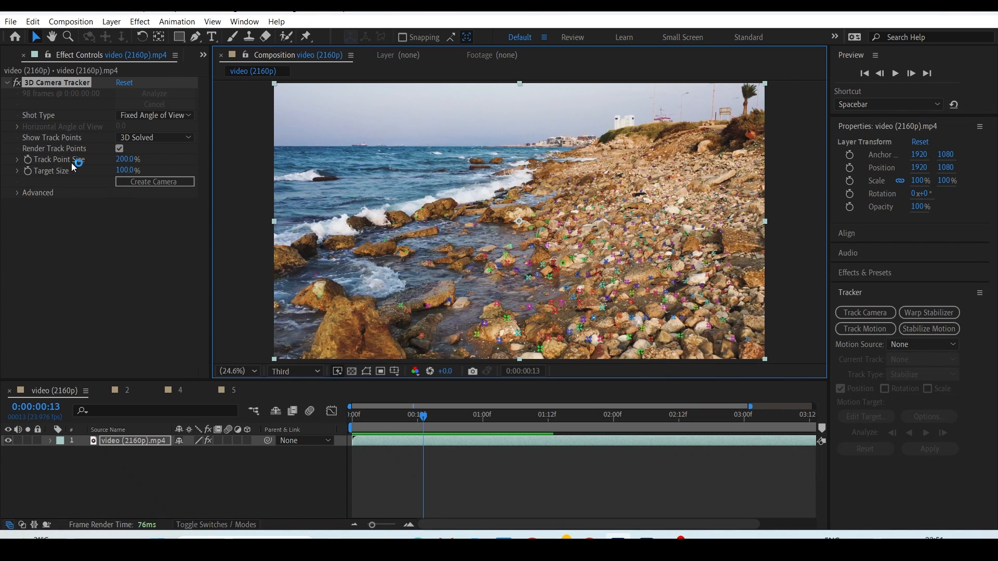
pyautogui.moveTo(124, 159); pyautogui.dragTo(251, 170)
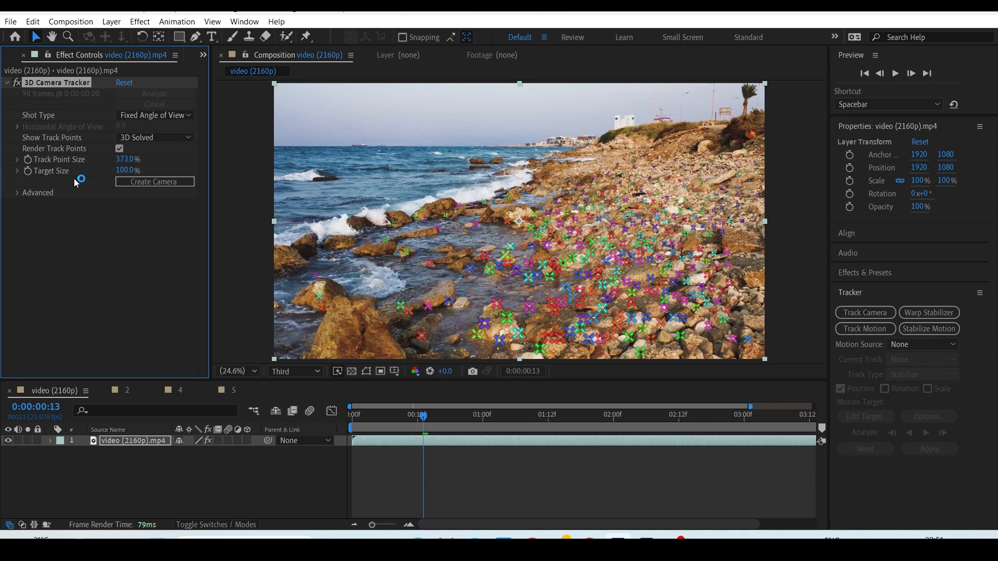
pyautogui.moveTo(142, 169); pyautogui.dragTo(165, 169)
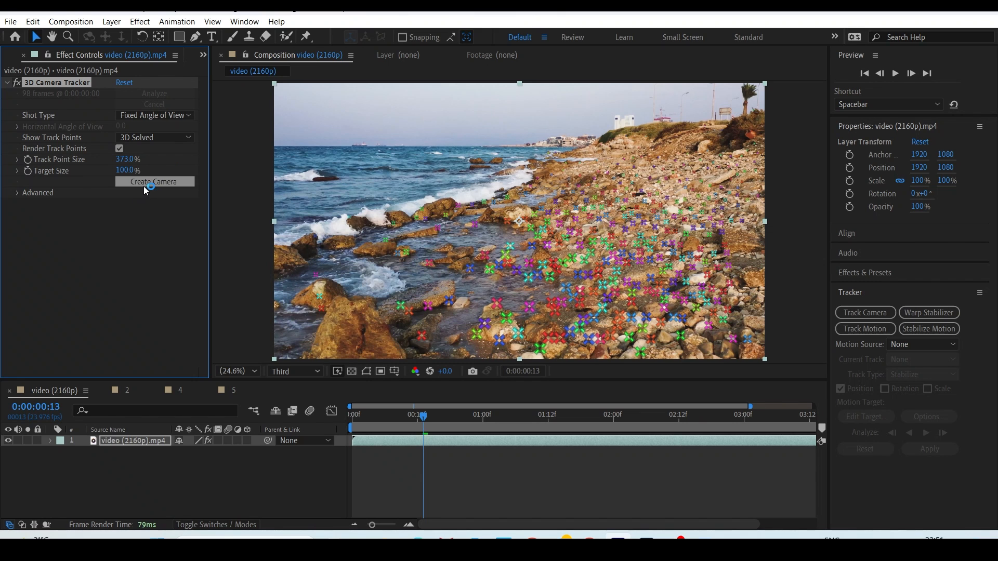
# Step: Try creating a camera from the 3D Camera Tracker and delete the resulting camera layer
pyautogui.click(151, 182)
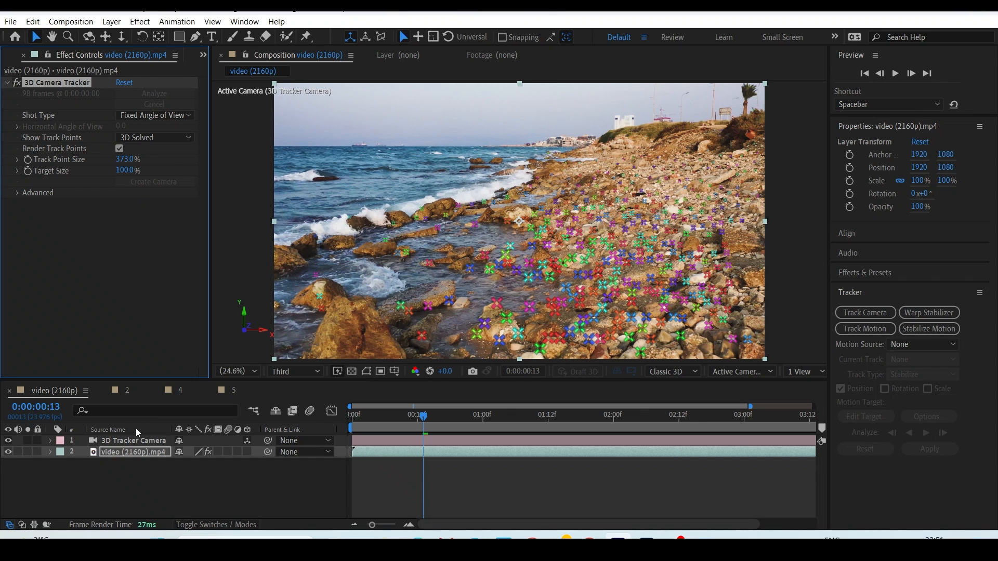
pyautogui.click(122, 441)
pyautogui.click(125, 456)
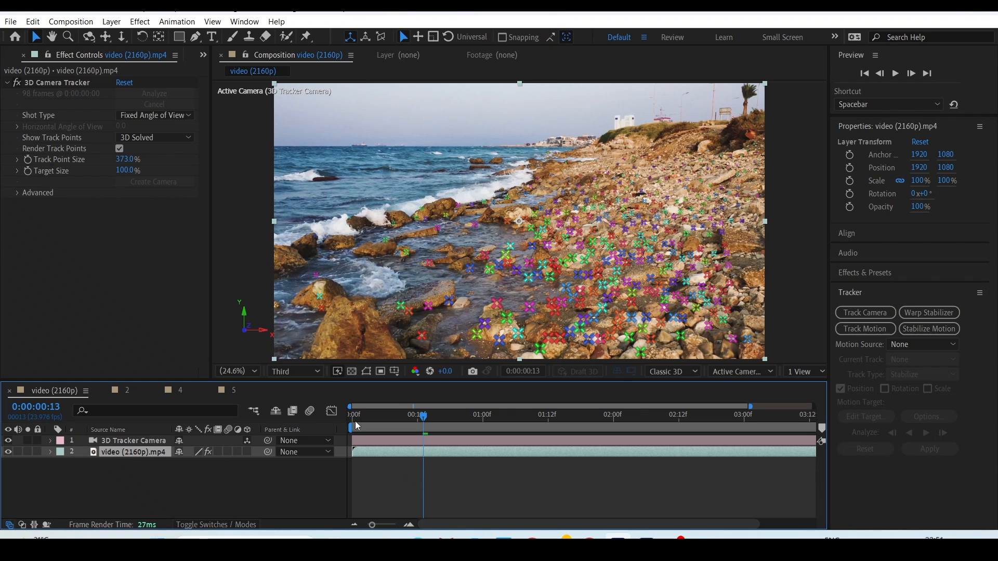
pyautogui.click(131, 445)
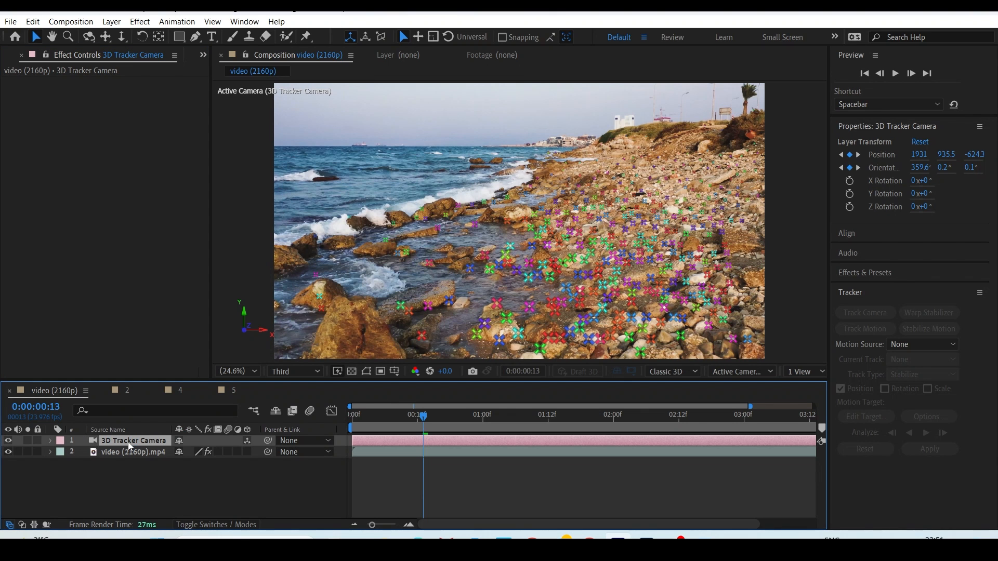
pyautogui.press('Delete')
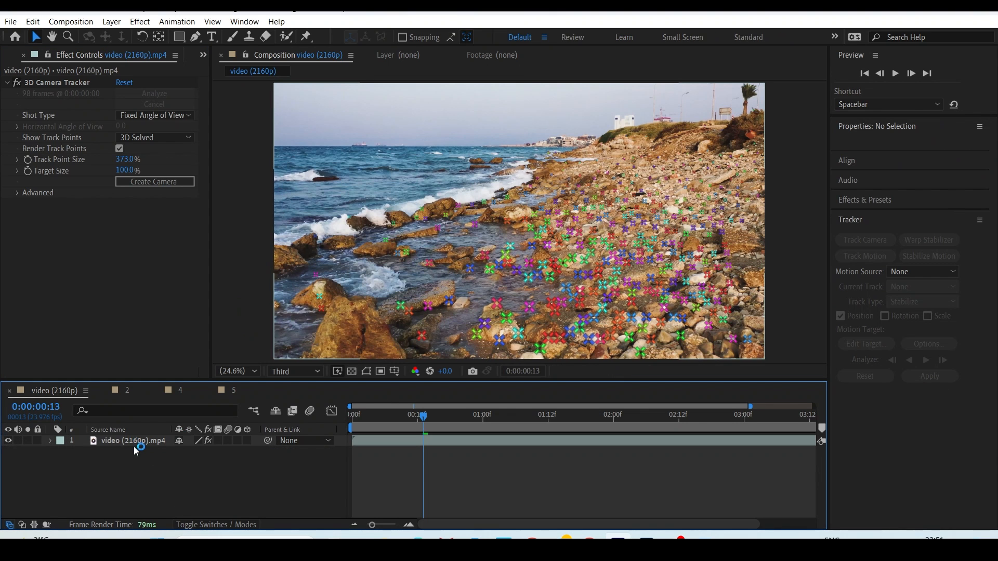
# Step: Expand the tracker's Advanced settings, review the Solve Method options and enable Detailed Analysis
pyautogui.click(21, 194)
pyautogui.click(154, 203)
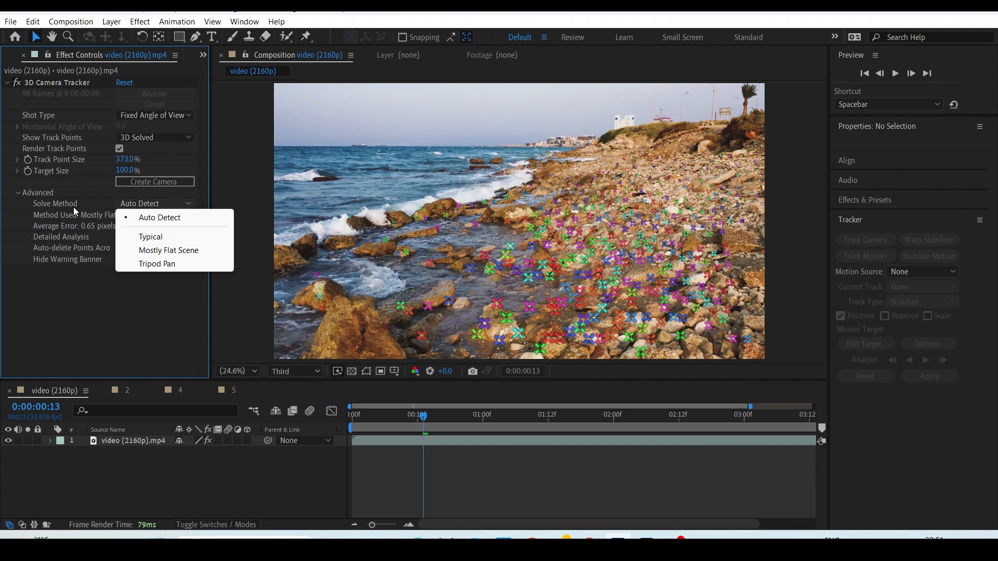
pyautogui.click(188, 224)
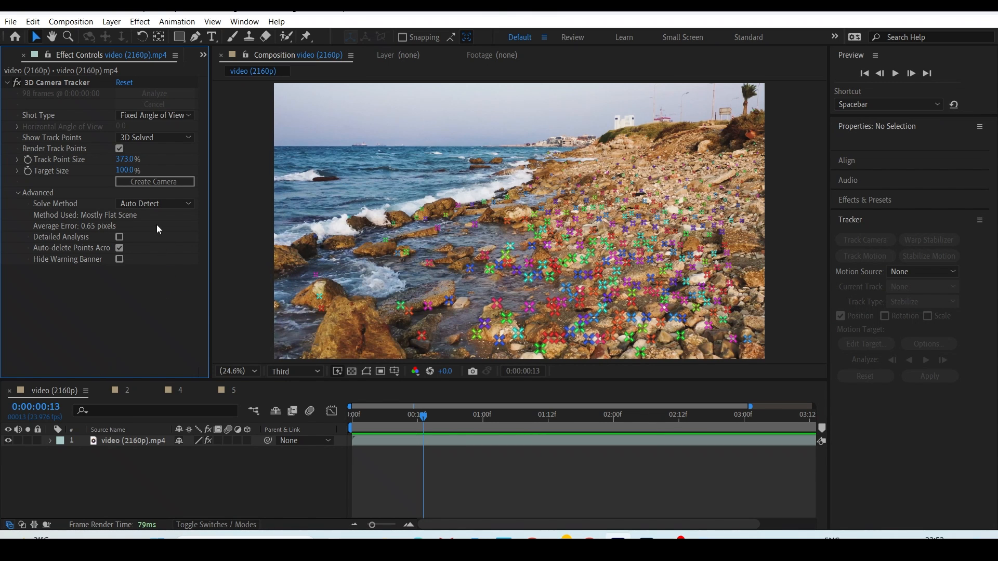
pyautogui.click(161, 206)
pyautogui.click(120, 237)
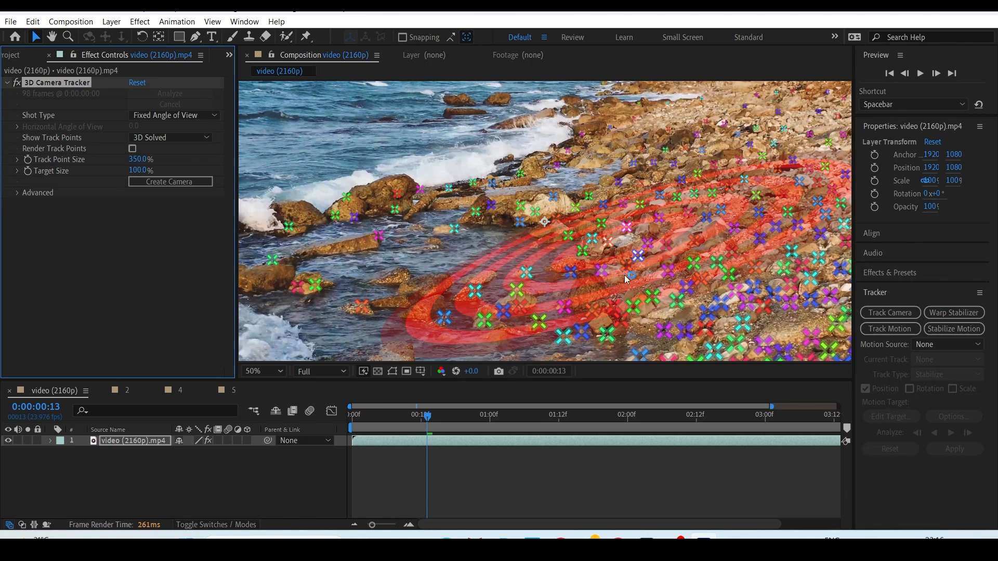
# Step: Examine the track points on the beach rocks up close and review the creation options for a single selected point
pyautogui.press('h')
pyautogui.moveTo(624, 280); pyautogui.dragTo(574, 219)
pyautogui.scroll(1, 613, 227)
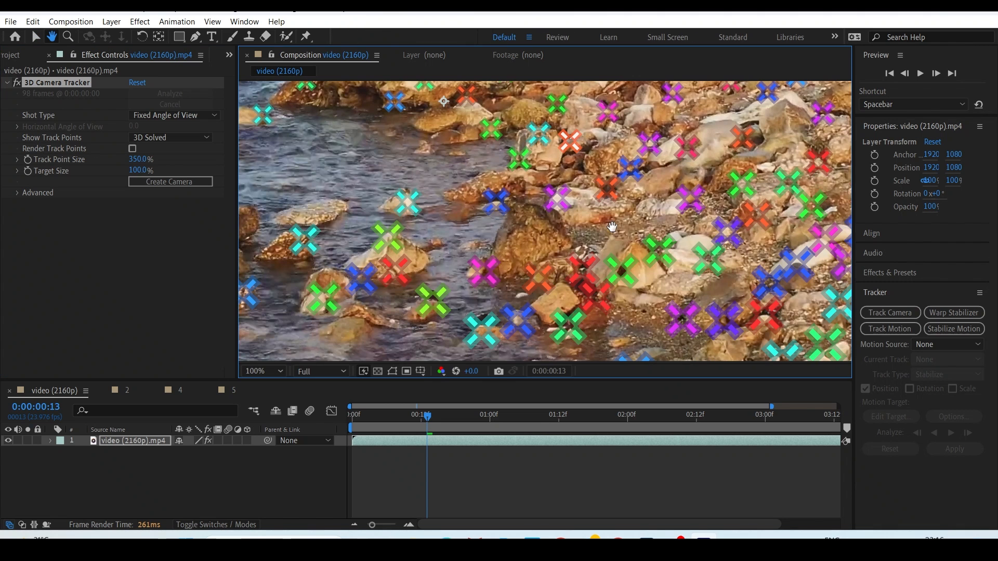
pyautogui.press('v')
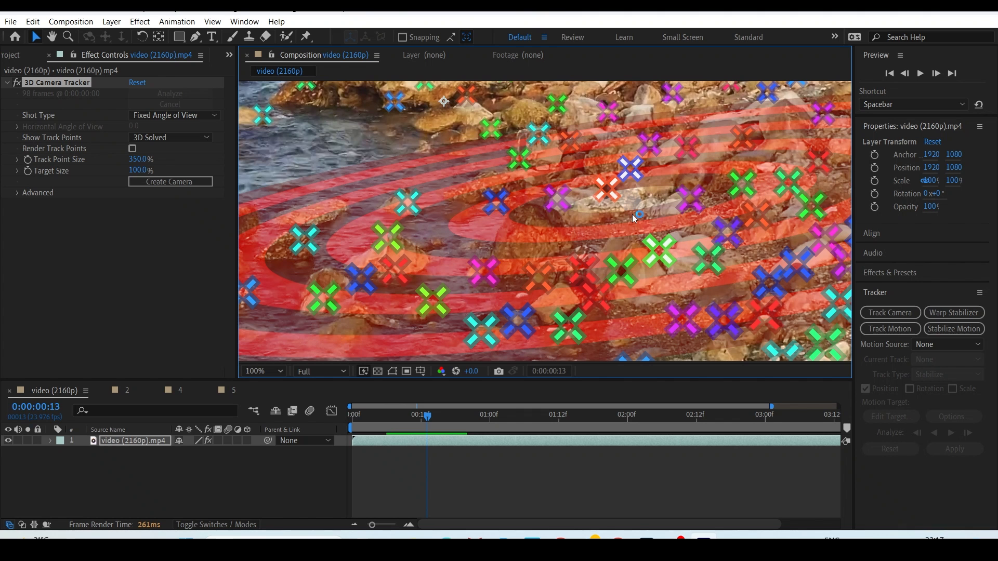
pyautogui.scroll(-2, 632, 214)
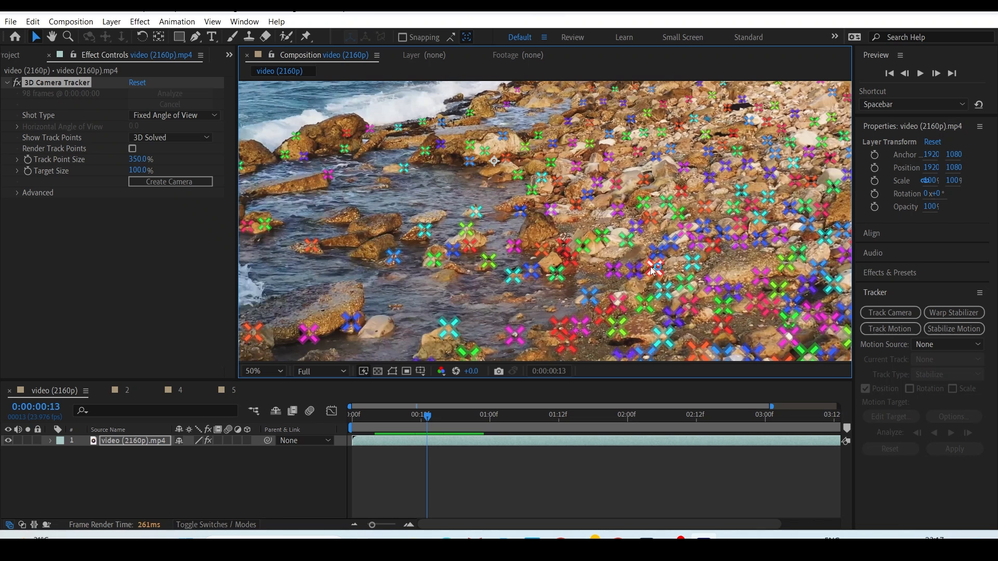
pyautogui.click(345, 150)
pyautogui.rightClick(343, 150)
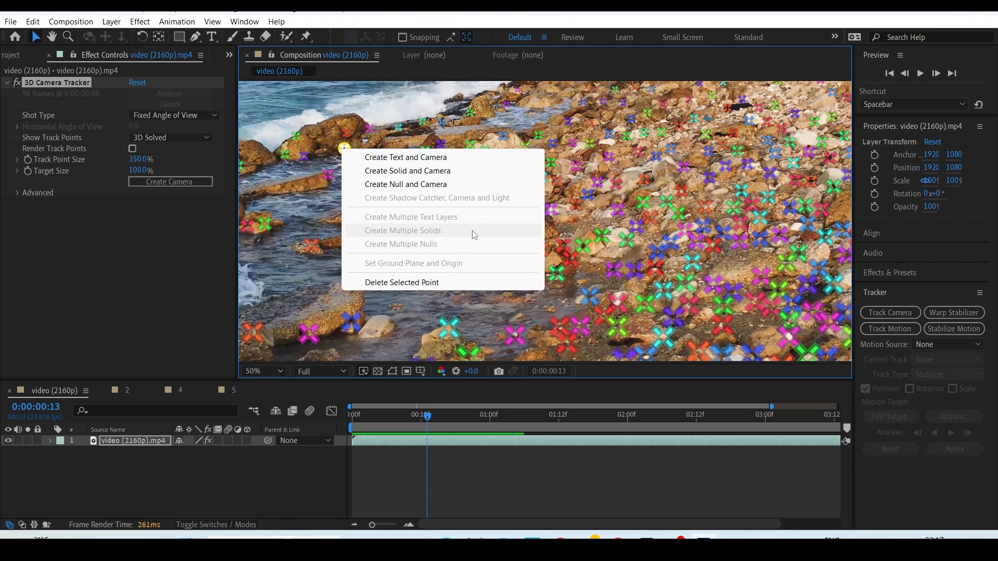
pyautogui.click(559, 224)
pyautogui.scroll(-2, 592, 219)
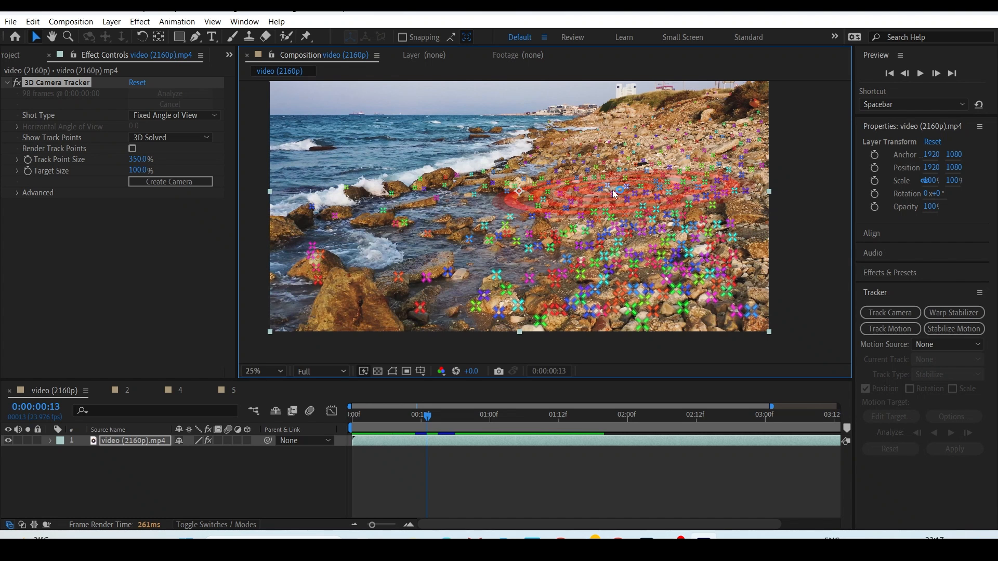
# Step: Select three separate track points on the rocky beach near the waterline to define a target plane
pyautogui.scroll(2, 613, 194)
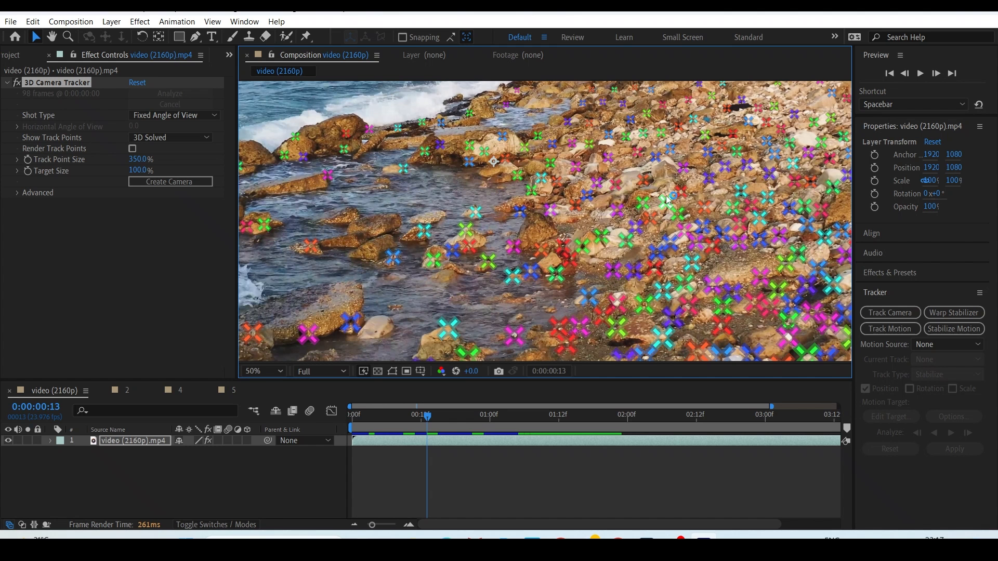
pyautogui.click(550, 162)
pyautogui.keyDown('shift'); pyautogui.click(660, 131); pyautogui.keyUp('shift')
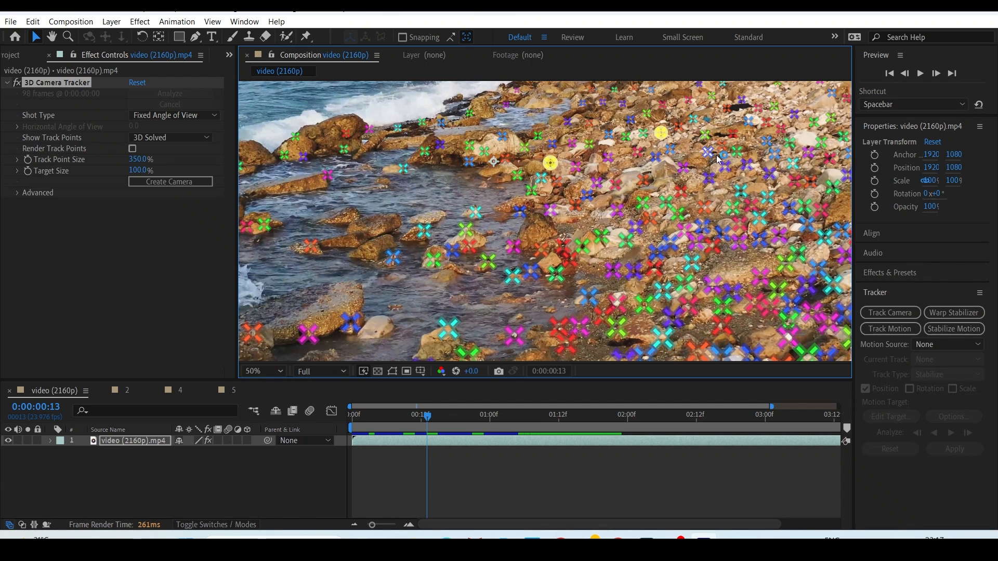
pyautogui.keyDown('shift'); pyautogui.click(647, 205); pyautogui.keyUp('shift')
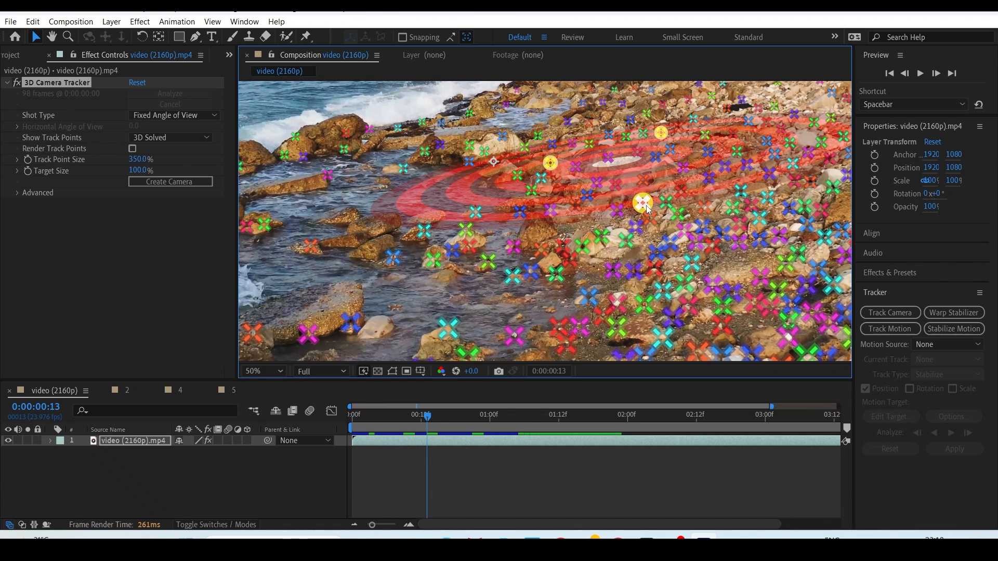
# Step: Select a large group of track points across the middle of the beach and set them as the ground plane and origin
pyautogui.scroll(-2, 647, 209)
pyautogui.moveTo(642, 165)
pyautogui.mouseDown()
pyautogui.moveTo(551, 174)
pyautogui.moveTo(670, 174)
pyautogui.moveTo(633, 171)
pyautogui.mouseUp()
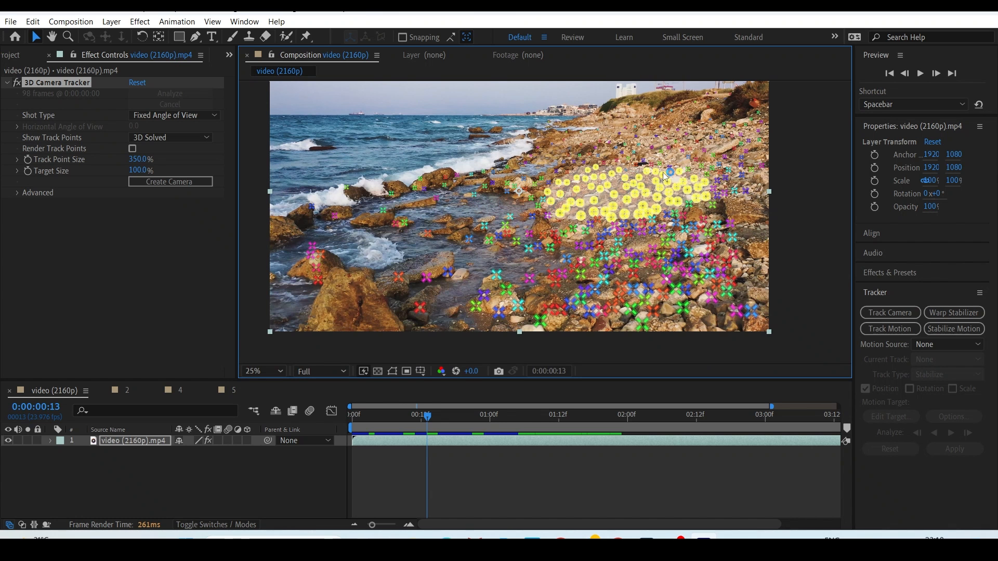
pyautogui.rightClick(628, 186)
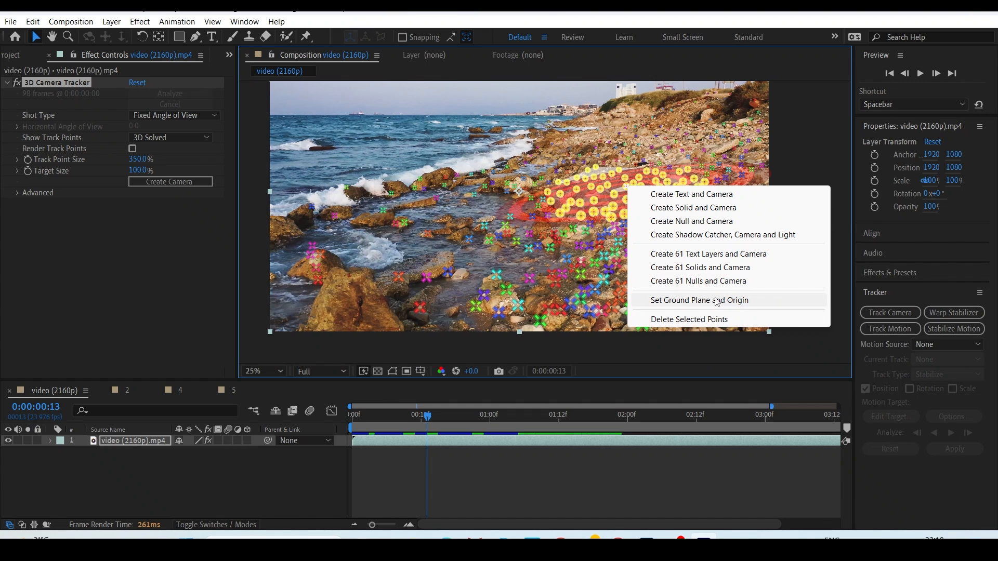
pyautogui.click(749, 300)
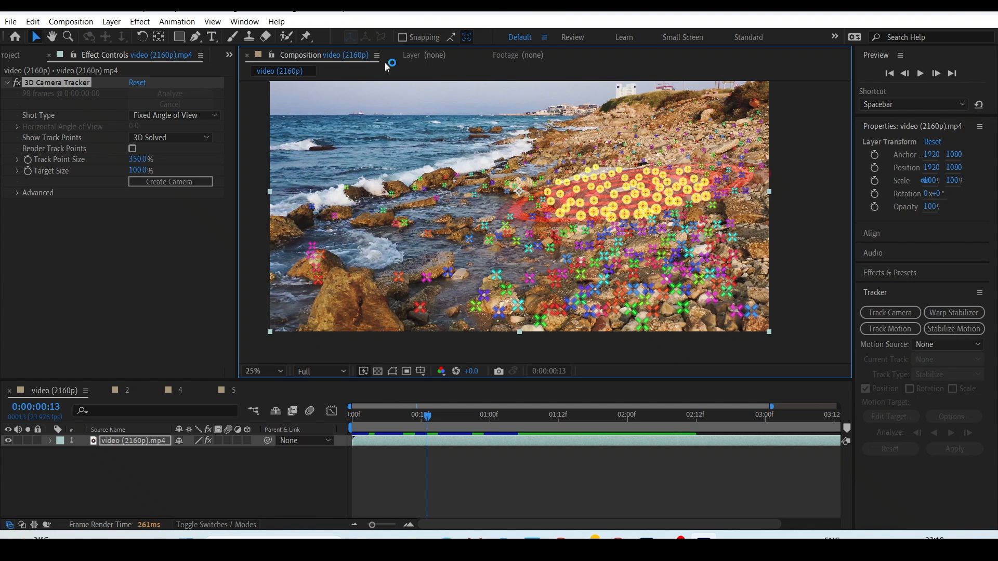
# Step: Review the creation options for the selected track points and for a smaller group farther up the beach
pyautogui.rightClick(641, 186)
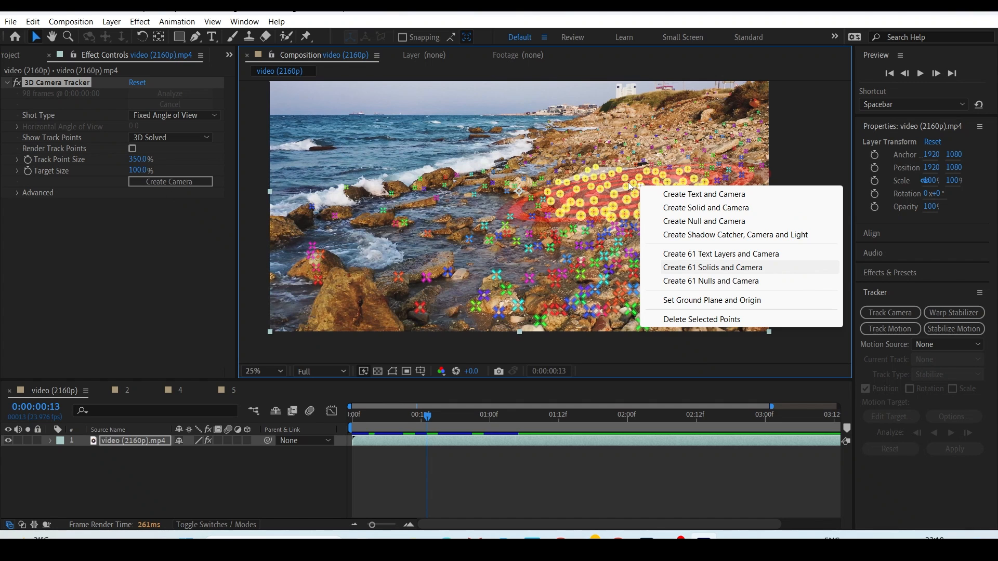
pyautogui.click(613, 146)
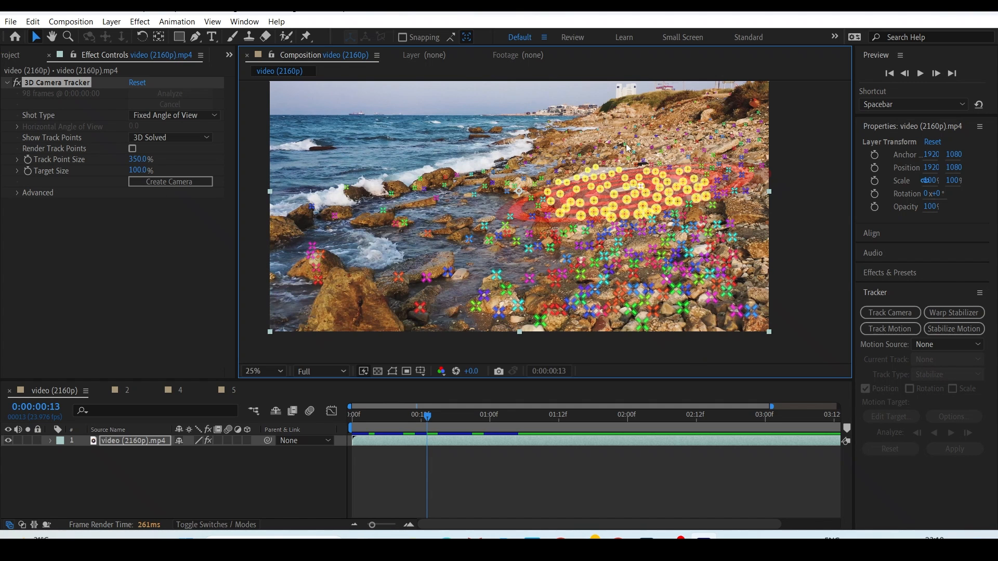
pyautogui.moveTo(586, 145)
pyautogui.mouseDown()
pyautogui.moveTo(564, 199)
pyautogui.moveTo(625, 160)
pyautogui.moveTo(589, 149)
pyautogui.moveTo(604, 171)
pyautogui.mouseUp()
pyautogui.rightClick(604, 170)
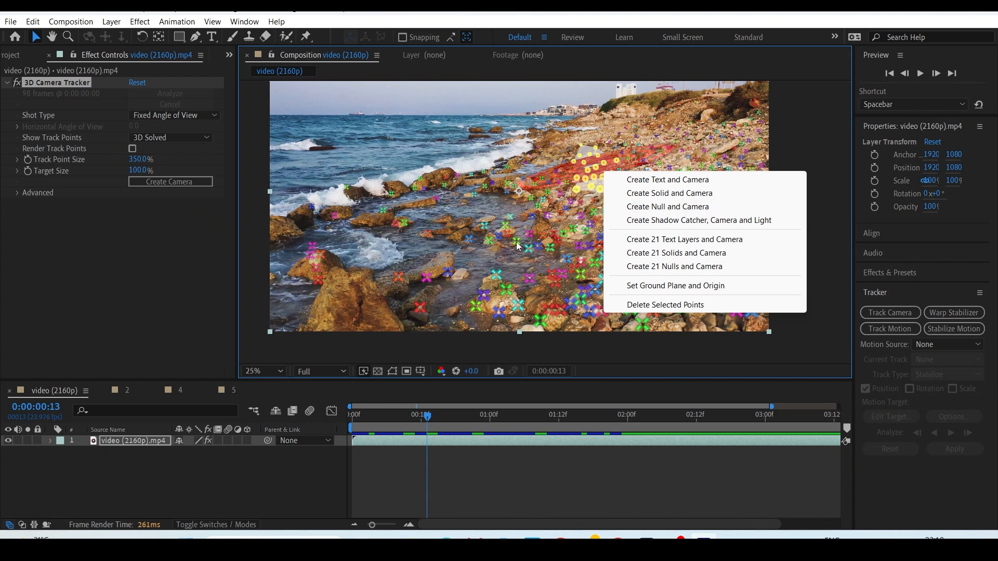
pyautogui.click(573, 205)
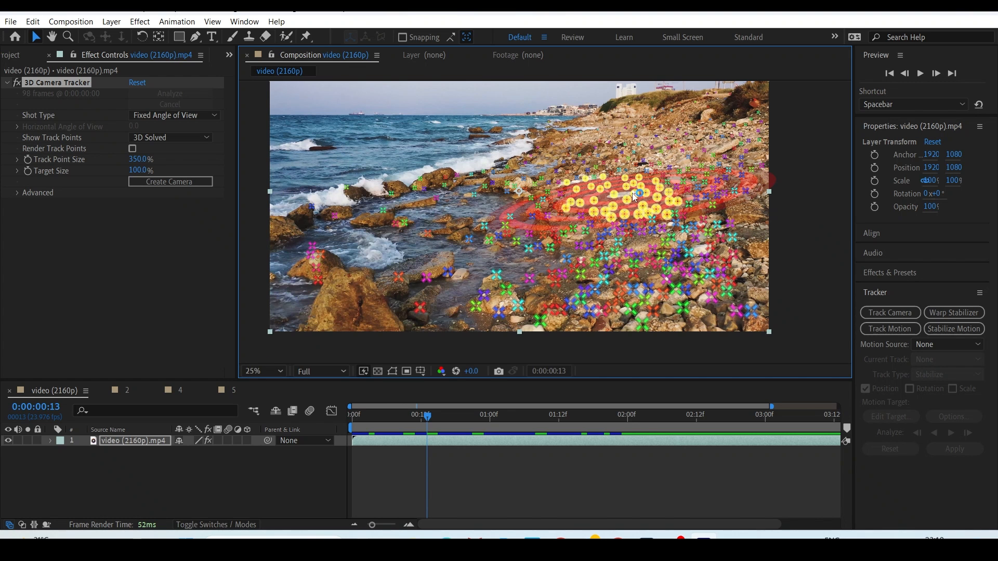
# Step: Create a solid and camera from a group of track points on the beach and scrub to 0:00:00:11
pyautogui.rightClick(630, 196)
pyautogui.click(698, 218)
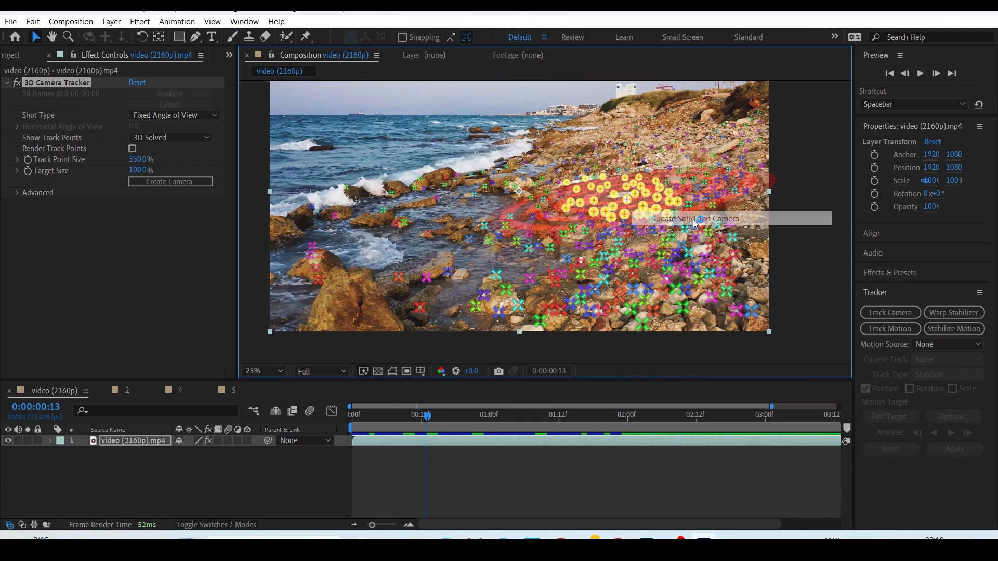
pyautogui.click(226, 481)
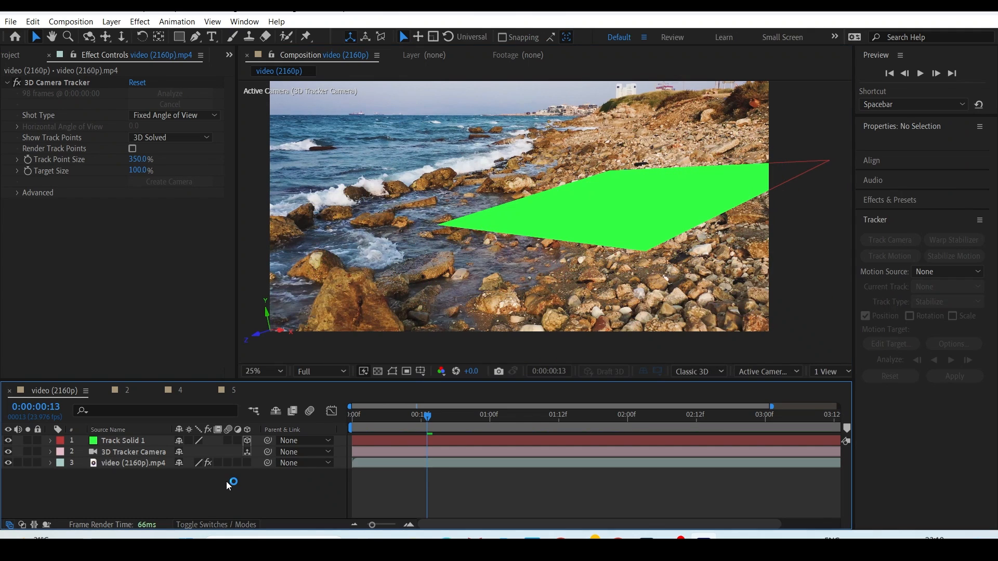
pyautogui.moveTo(424, 418)
pyautogui.mouseDown()
pyautogui.moveTo(389, 418)
pyautogui.moveTo(655, 418)
pyautogui.moveTo(415, 416)
pyautogui.mouseUp()
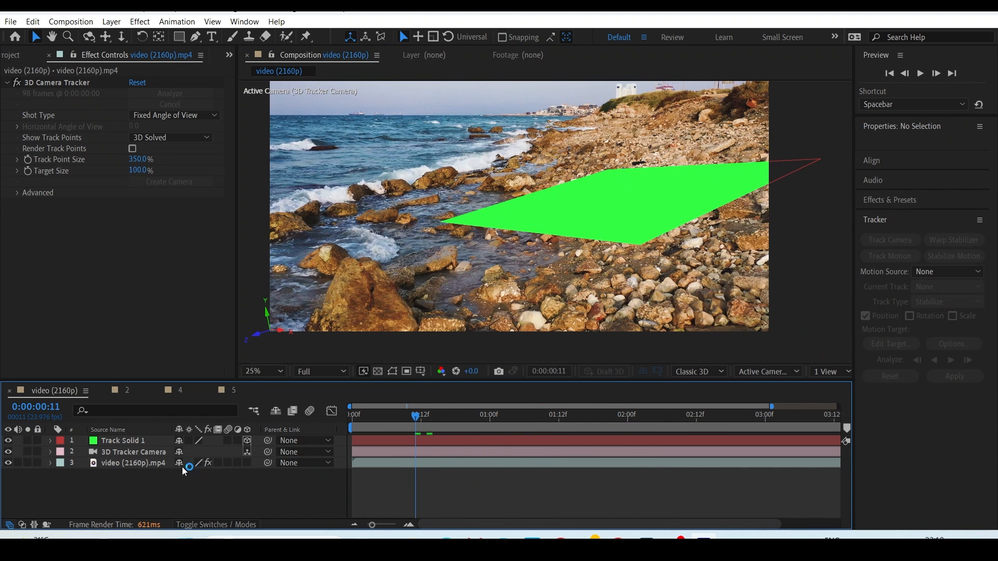
# Step: Reselect the video layer's 3D Camera Tracker and create a text layer from a single track point at the solid's far edge
pyautogui.click(151, 455)
pyautogui.click(136, 463)
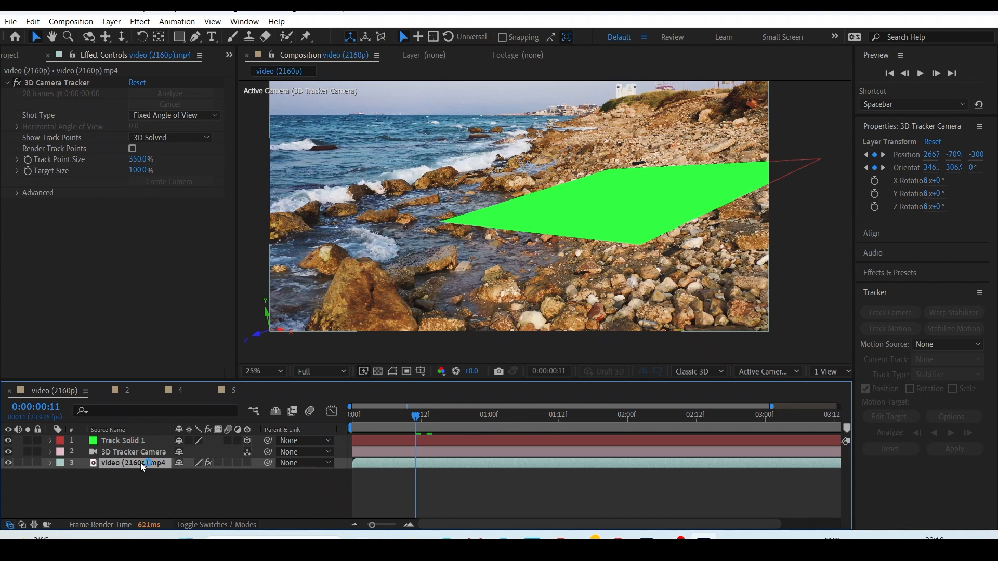
pyautogui.click(71, 82)
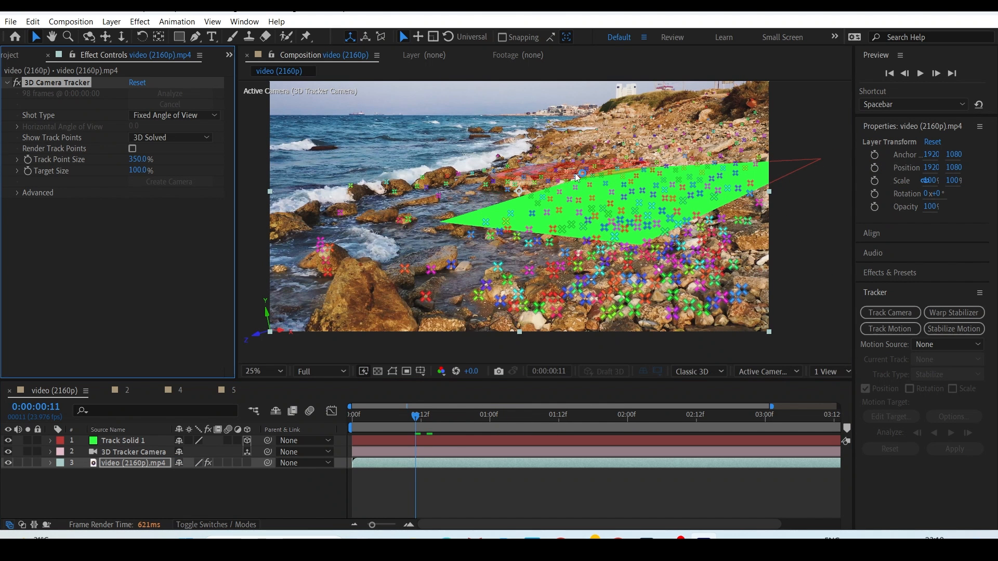
pyautogui.rightClick(593, 170)
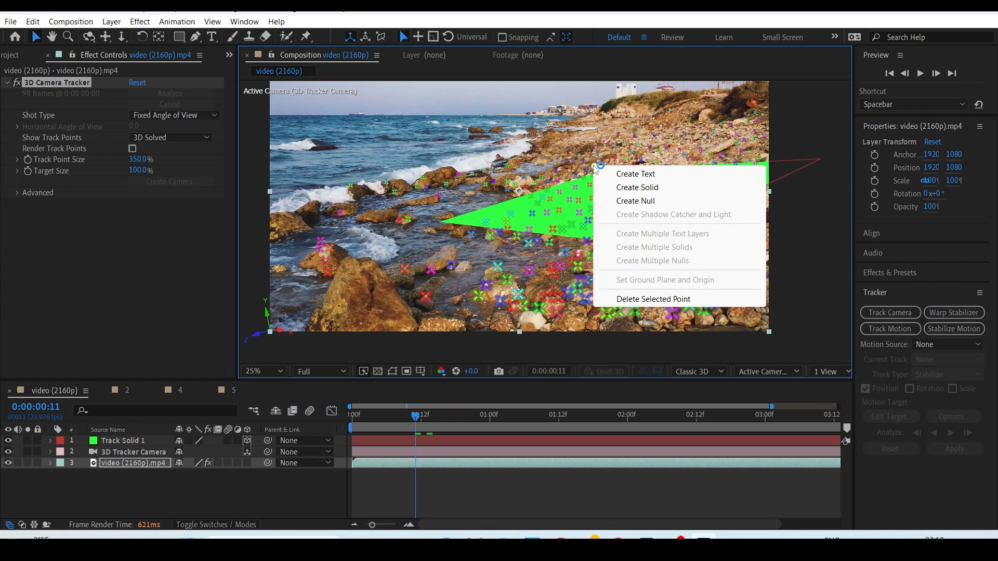
pyautogui.click(640, 177)
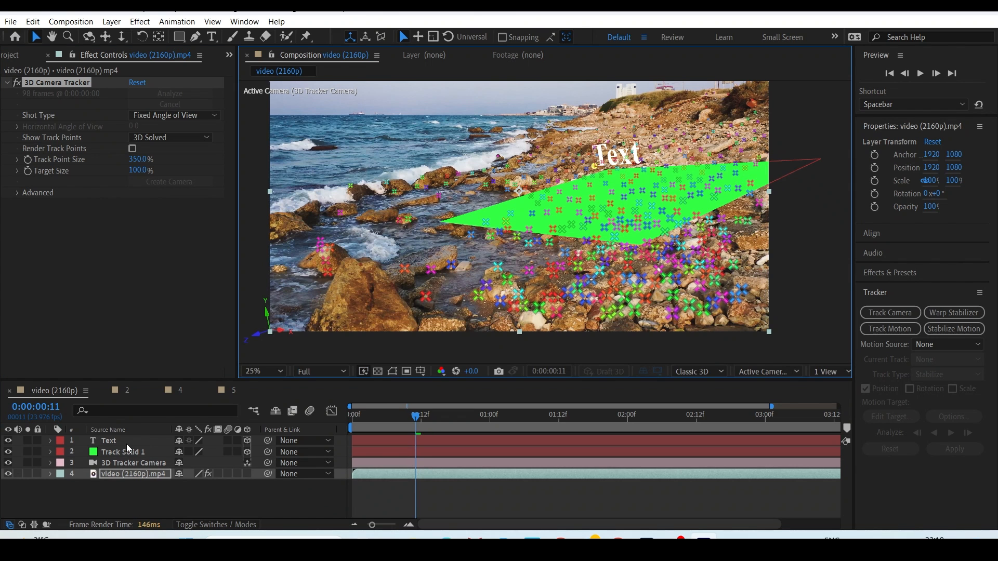
# Step: Change the tracked text to "Camera", preview the composition and move the playhead to 0:00:00:19
pyautogui.click(126, 442)
pyautogui.doubleClick(125, 442)
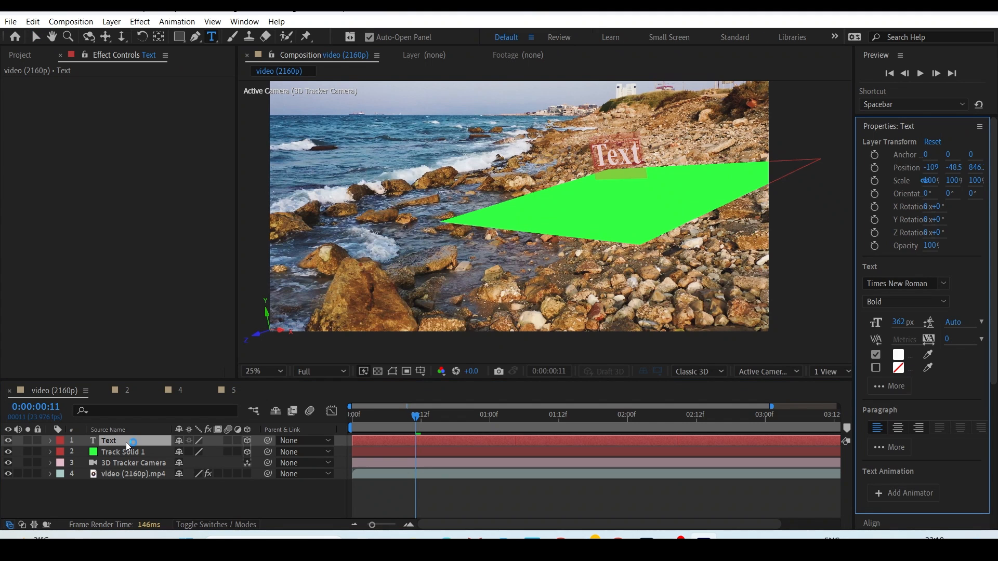
pyautogui.write('Camera')
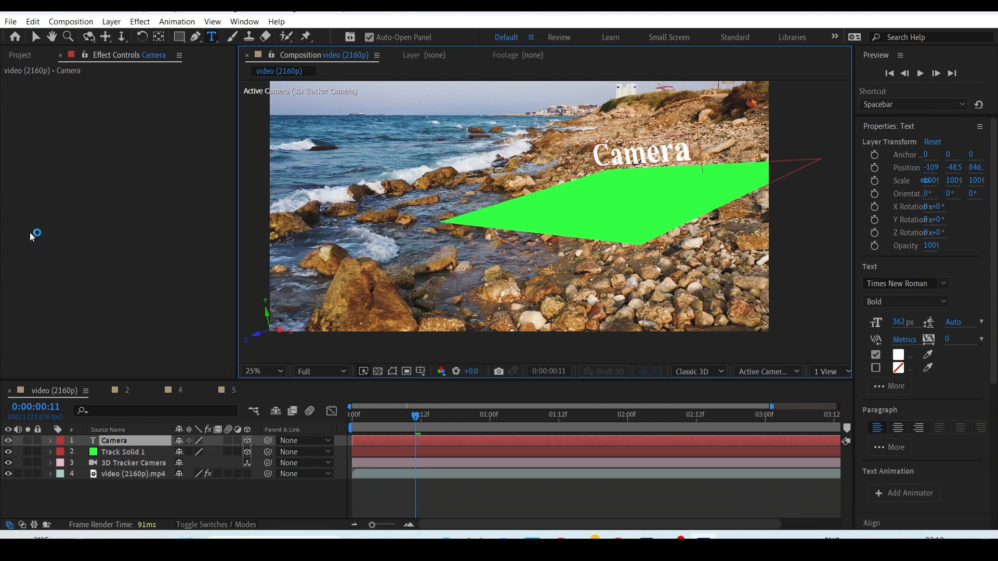
pyautogui.click(36, 37)
pyautogui.click(294, 497)
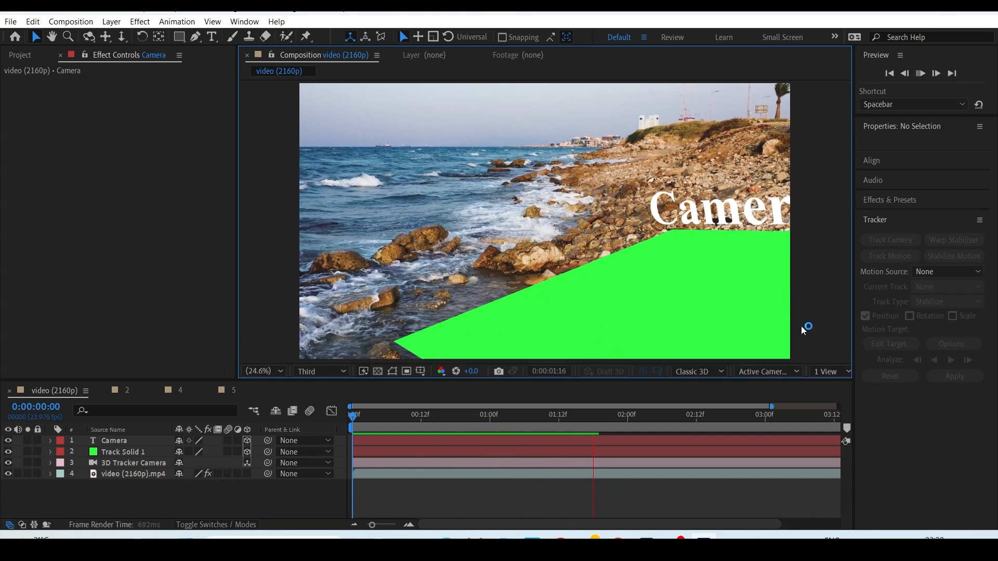
pyautogui.press('space')
pyautogui.click(461, 418)
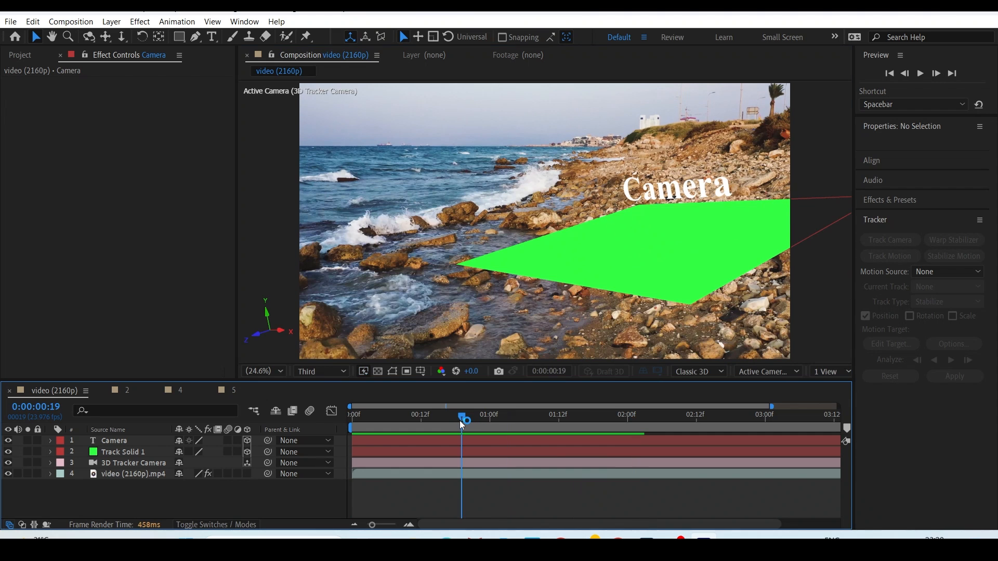
# Step: Show the scene in two views, with Custom View 1 beside the active camera, and select the green solid
pyautogui.click(781, 371)
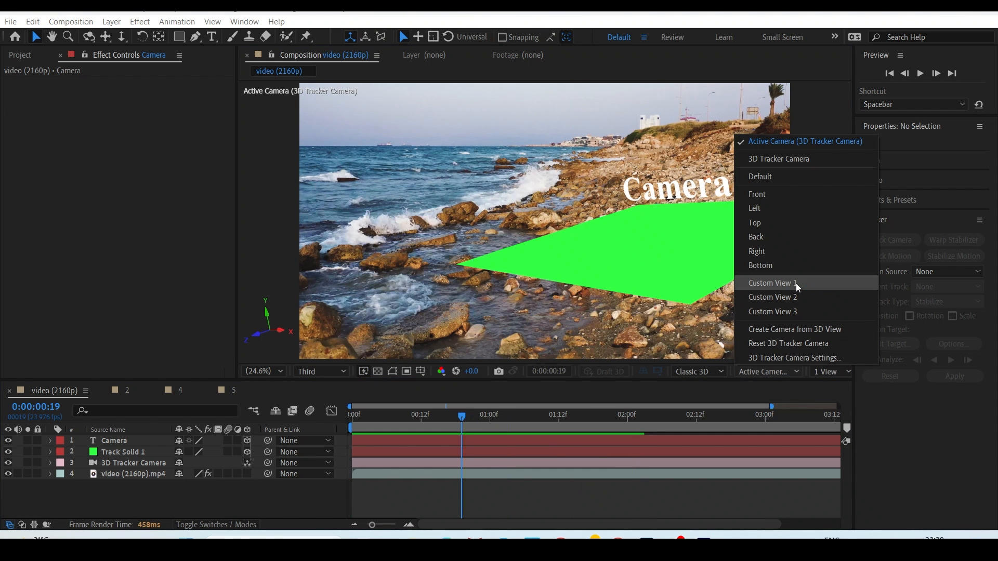
pyautogui.click(796, 283)
pyautogui.click(829, 372)
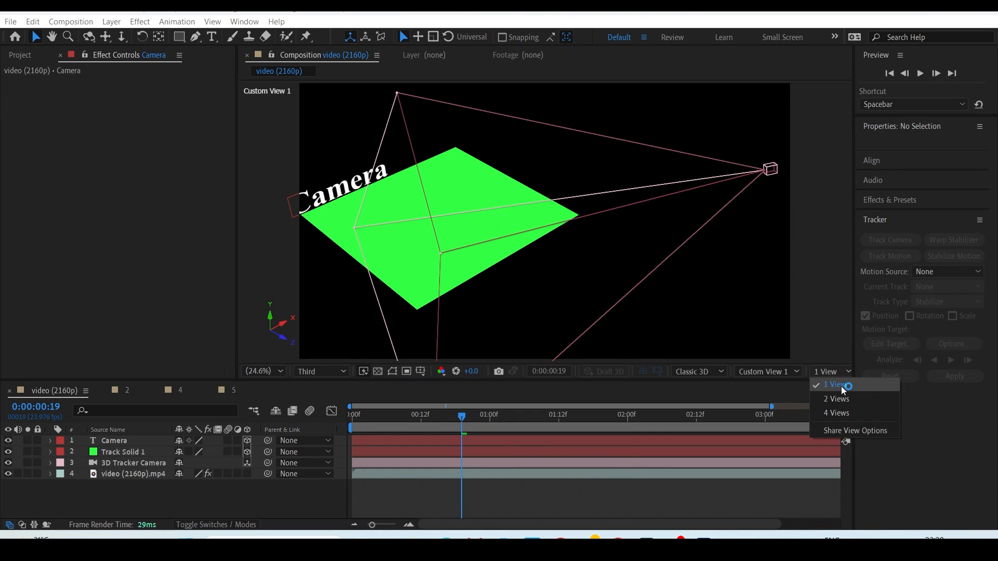
pyautogui.click(843, 400)
pyautogui.click(476, 236)
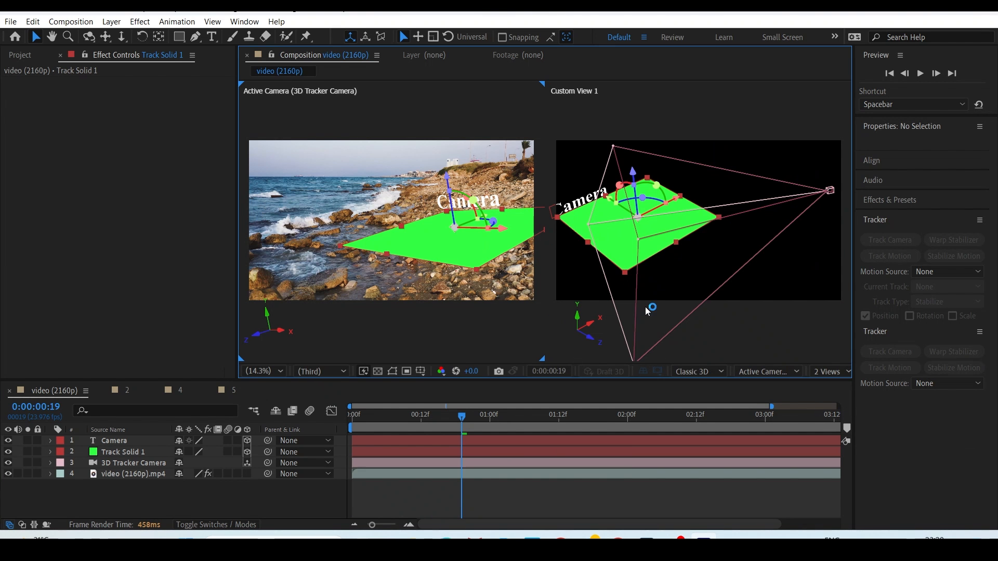
# Step: Examine the 3D Tracker Camera's motion path by scrubbing the timeline, and return to one view at 0:00:00:14
pyautogui.moveTo(461, 415); pyautogui.dragTo(535, 429)
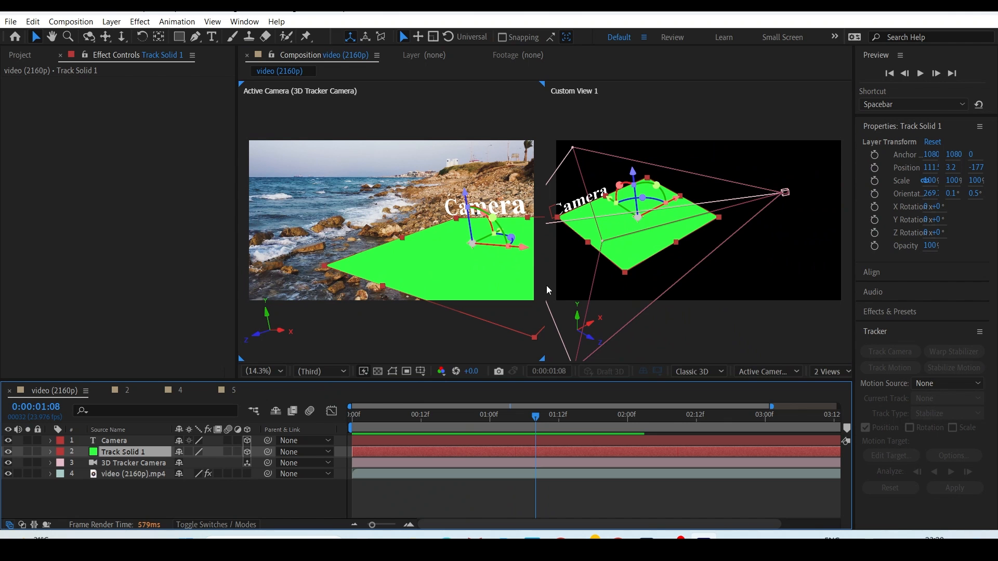
pyautogui.click(127, 463)
pyautogui.moveTo(535, 418); pyautogui.dragTo(570, 424)
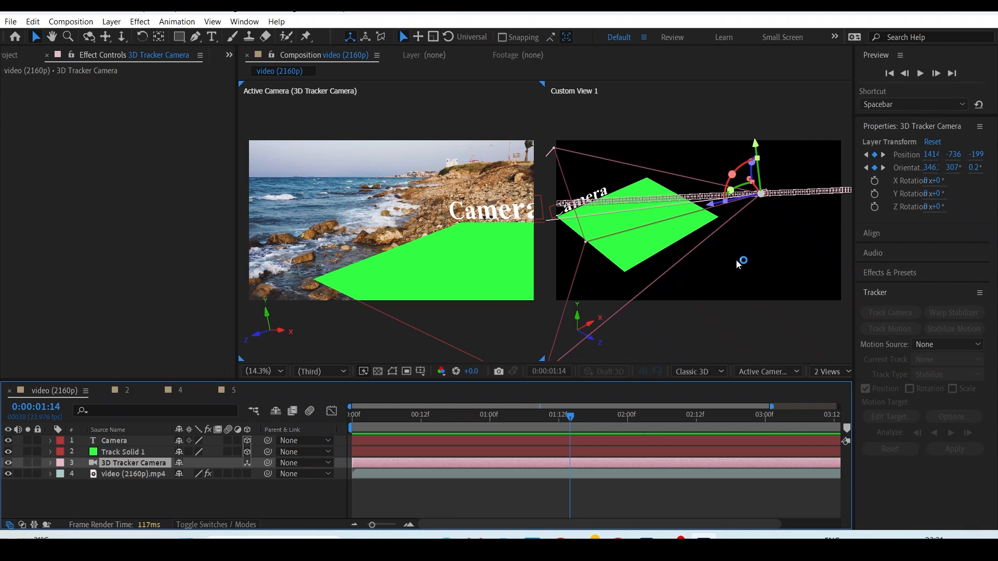
pyautogui.click(433, 419)
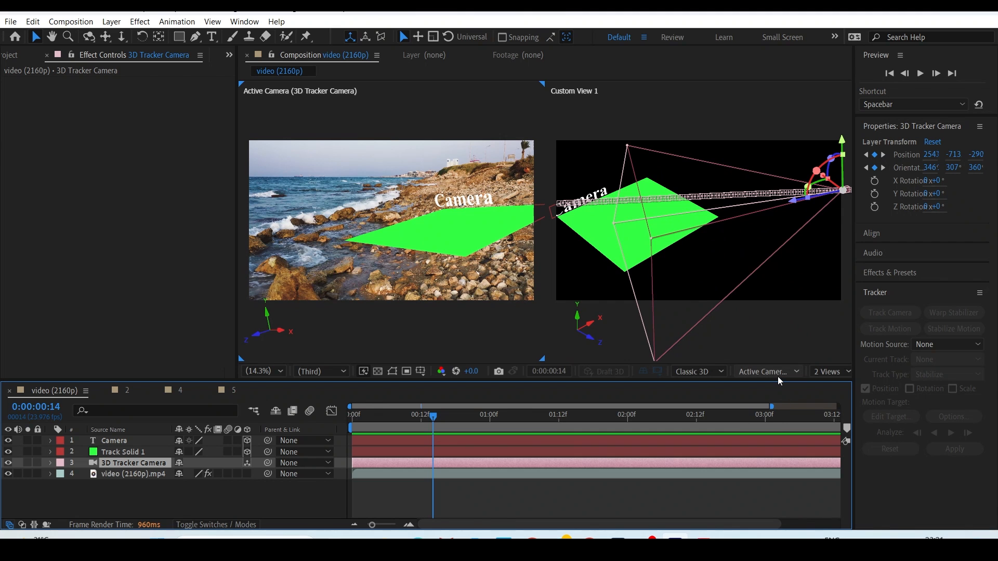
pyautogui.click(827, 372)
pyautogui.click(833, 384)
# Step: Add Mrbeast.png from the project as the topmost layer of the composition and make it a 3D layer
pyautogui.click(40, 54)
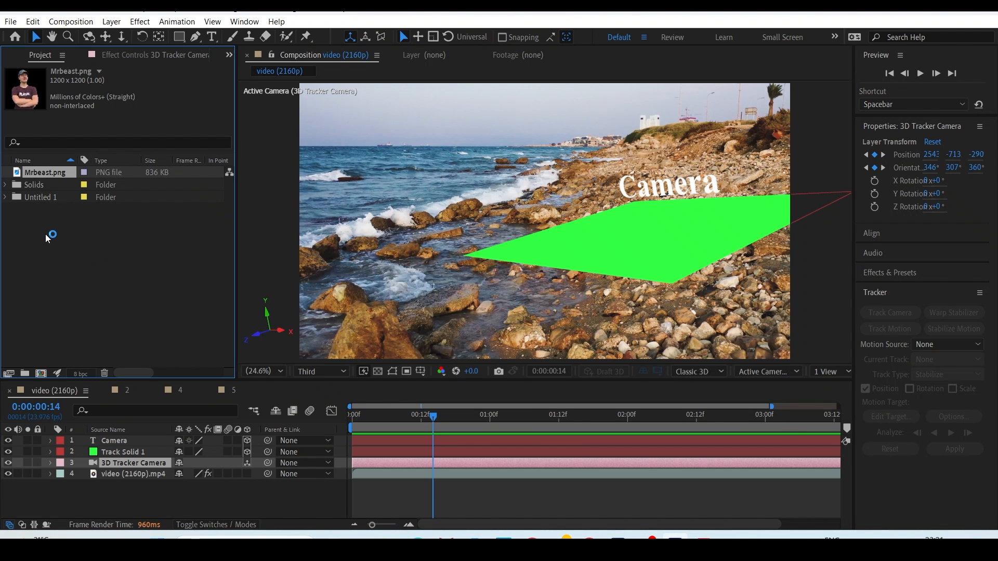
pyautogui.moveTo(37, 174); pyautogui.dragTo(116, 438)
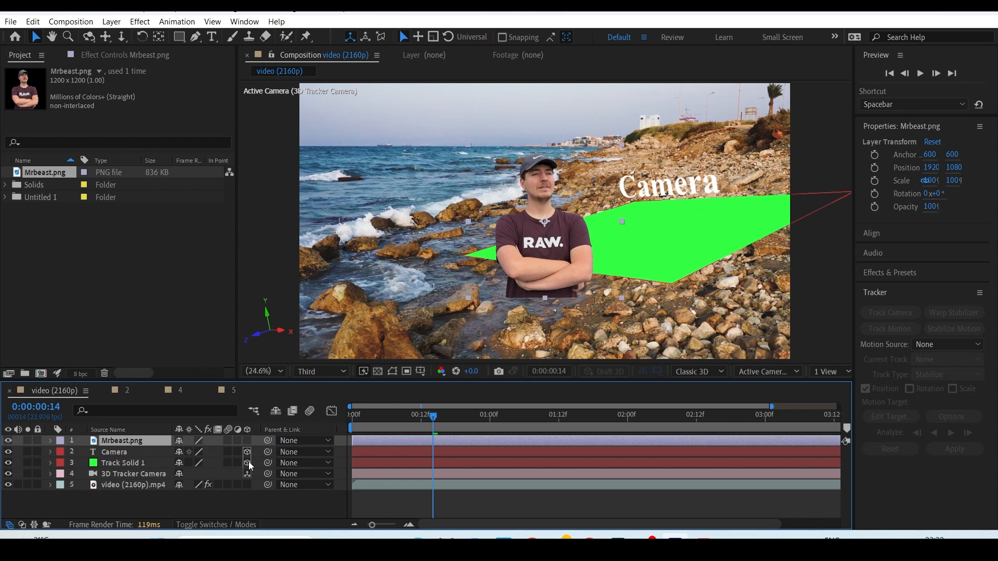
pyautogui.scroll(-1, 417, 364)
pyautogui.click(280, 371)
pyautogui.click(274, 142)
pyautogui.scroll(-1, 763, 310)
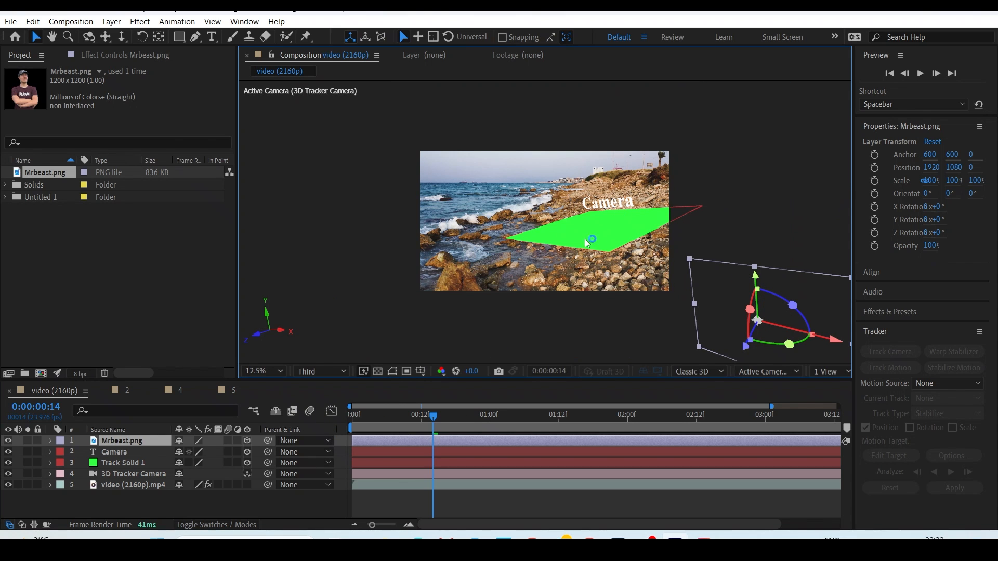
pyautogui.scroll(1, 645, 268)
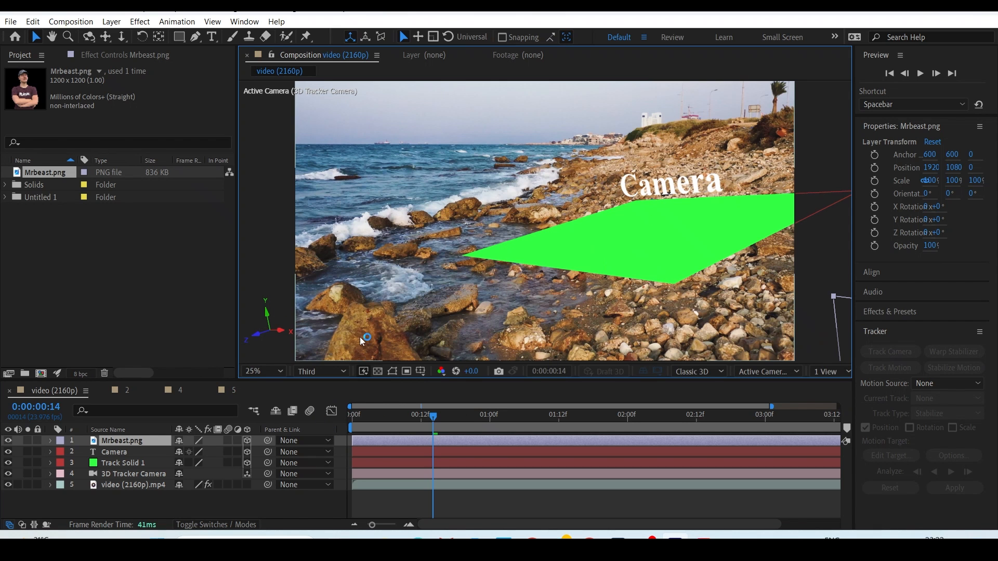
# Step: Parent Mrbeast.png to Track Solid 1 at the solid's location and stand it upright with X Rotation 84° and Y Rotation -20°
pyautogui.moveTo(268, 440); pyautogui.dragTo(161, 464)
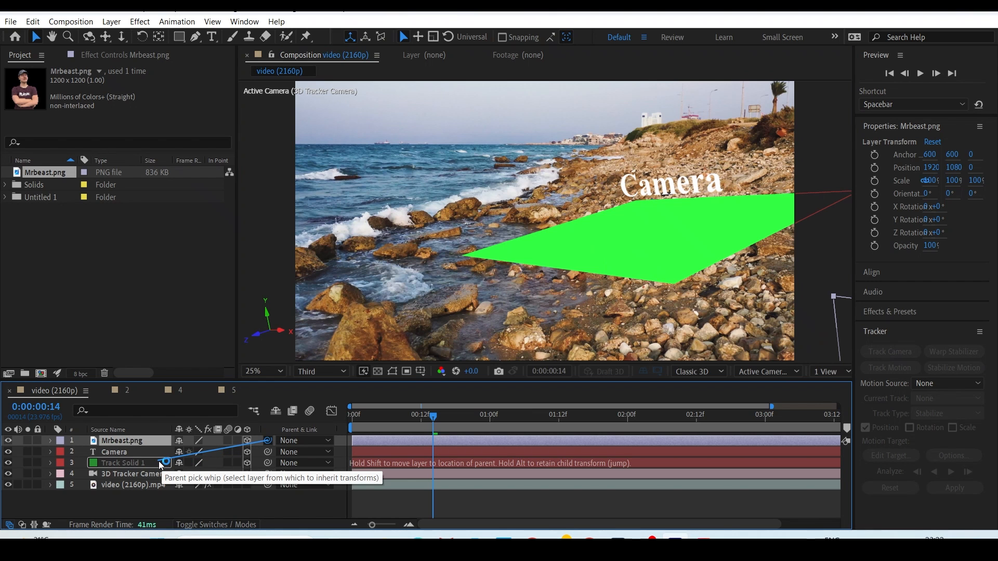
pyautogui.moveTo(161, 464); pyautogui.dragTo(162, 463)
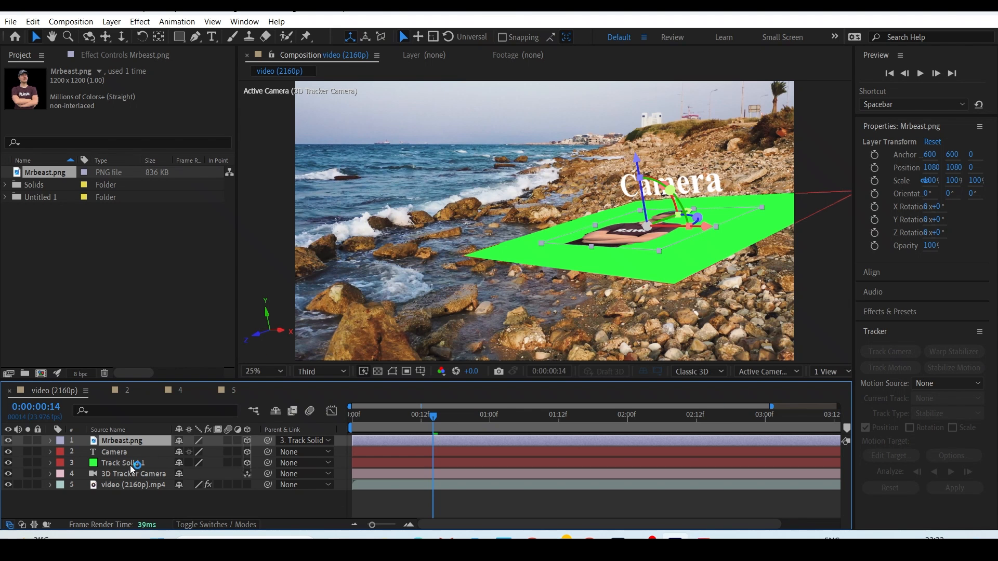
pyautogui.press('r')
pyautogui.moveTo(193, 463); pyautogui.dragTo(201, 415)
pyautogui.moveTo(193, 474); pyautogui.dragTo(183, 474)
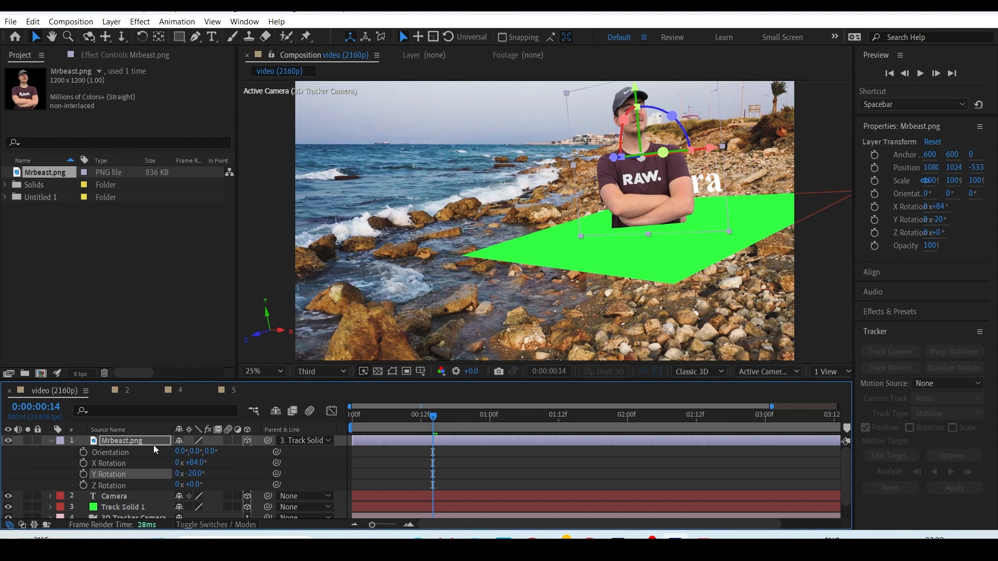
pyautogui.click(153, 443)
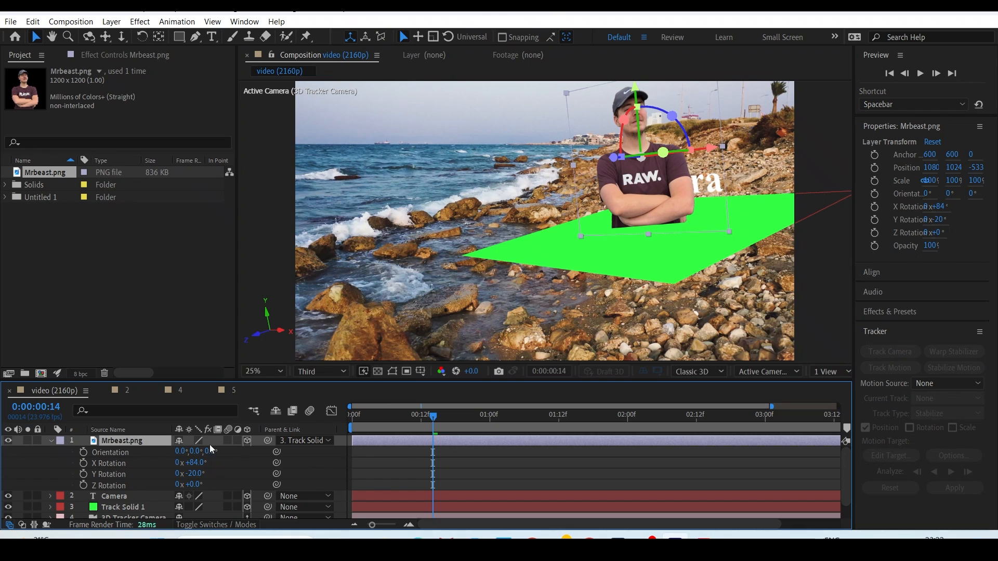
# Step: Collapse Mrbeast.png's properties, shift the image along its X axis on the green solid, and preview the composition
pyautogui.click(50, 440)
pyautogui.moveTo(712, 148); pyautogui.dragTo(686, 152)
pyautogui.press('space')
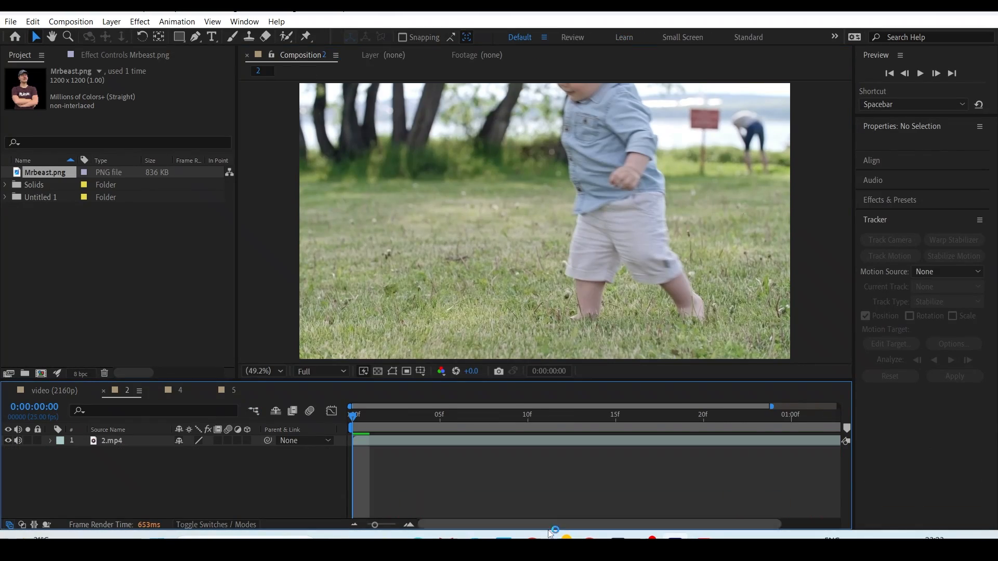
# Step: Switch to Photoshop to review point 5 of the tracking checklist, then return to After Effects and scrub through composition 2
pyautogui.click(616, 537)
pyautogui.moveTo(126, 312); pyautogui.dragTo(386, 330)
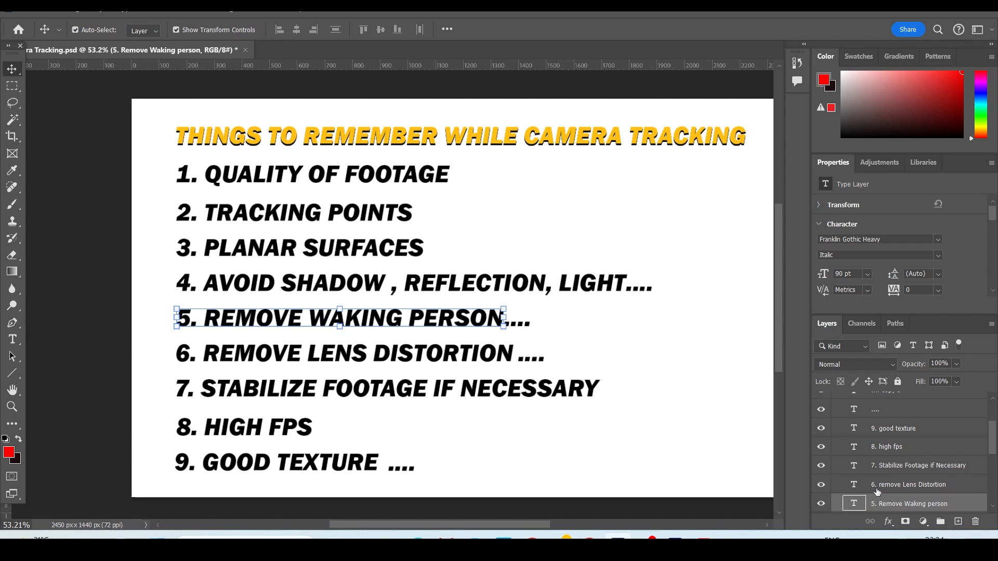
pyautogui.click(675, 537)
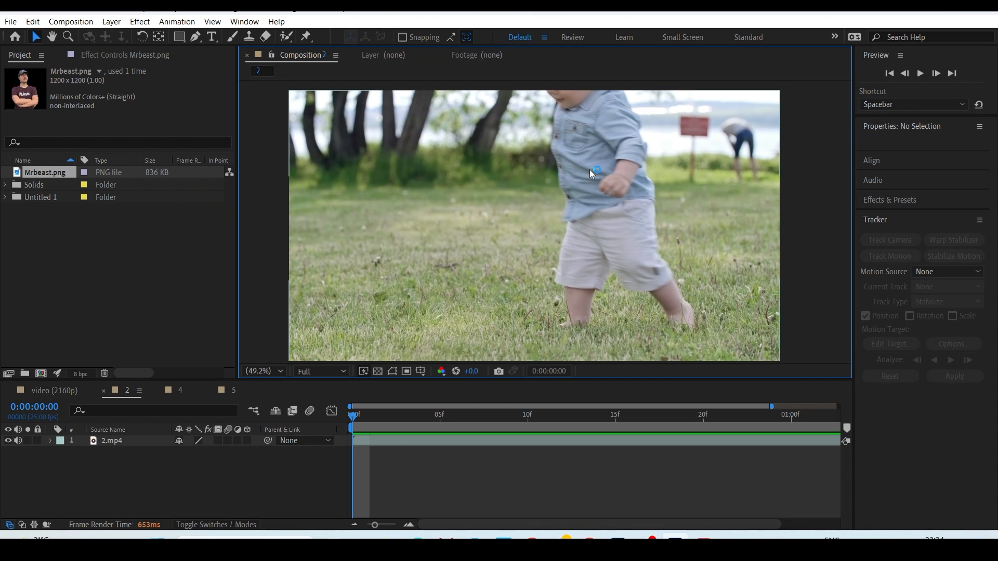
pyautogui.moveTo(389, 414); pyautogui.dragTo(483, 440)
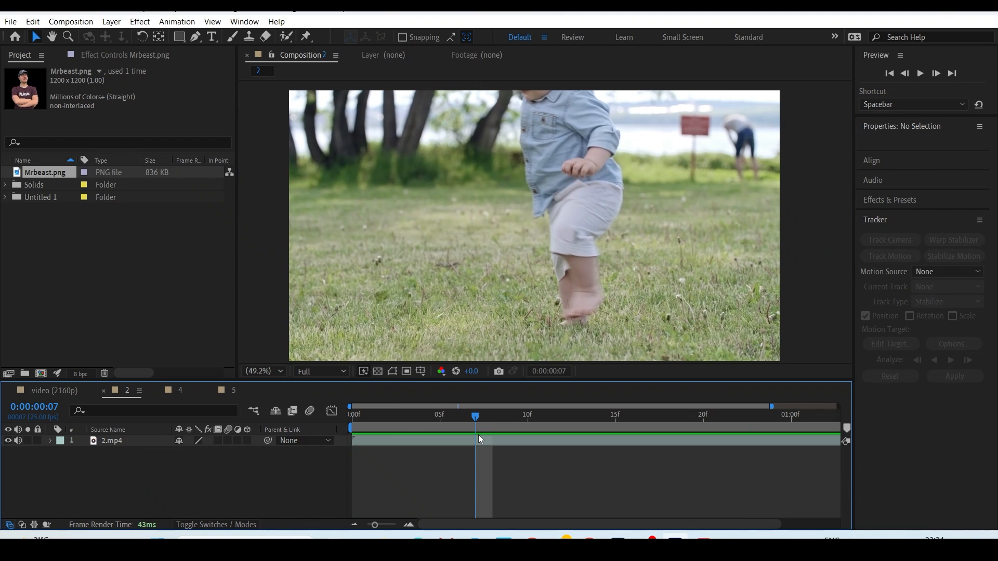
# Step: Draw a closed Pen tool mask around the walking child on the 2.mp4 layer at 0:00:00:00
pyautogui.click(126, 441)
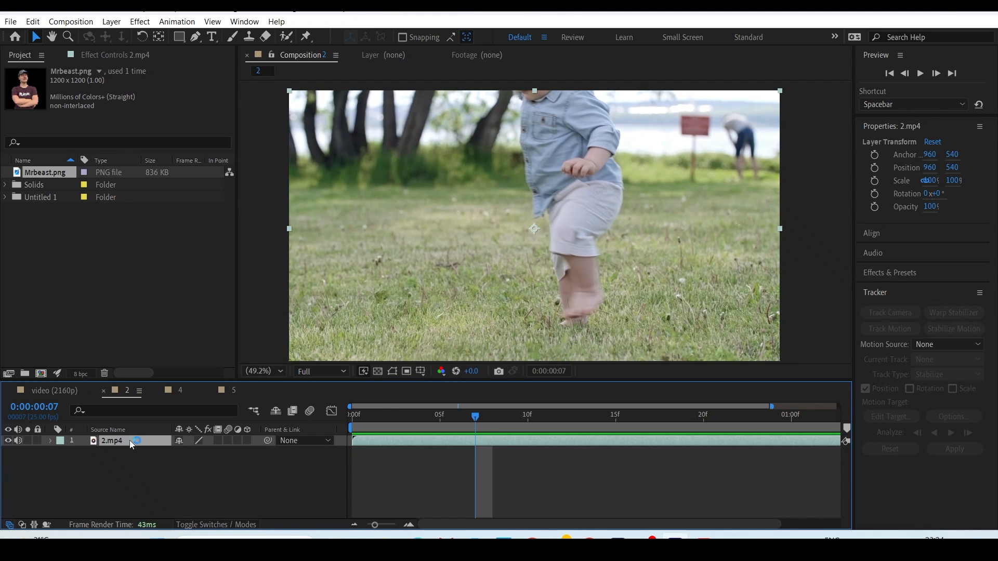
pyautogui.moveTo(405, 415); pyautogui.dragTo(335, 416)
pyautogui.press('g')
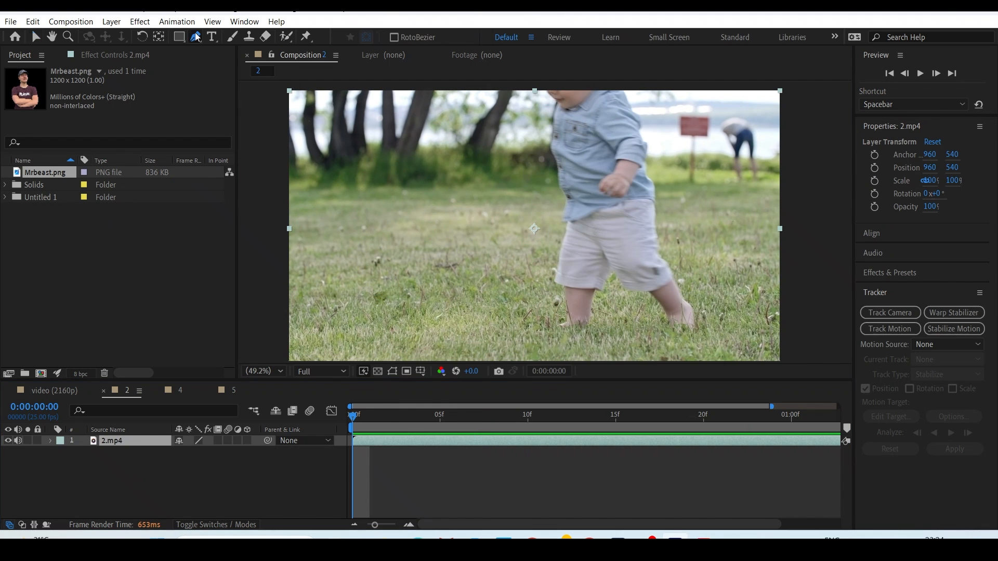
pyautogui.click(535, 125)
pyautogui.click(540, 199)
pyautogui.click(539, 259)
pyautogui.click(545, 309)
pyautogui.click(544, 340)
pyautogui.click(591, 339)
pyautogui.click(615, 327)
pyautogui.click(665, 345)
pyautogui.click(712, 331)
pyautogui.click(702, 281)
pyautogui.click(678, 236)
pyautogui.click(677, 158)
pyautogui.click(661, 121)
pyautogui.click(620, 89)
pyautogui.click(557, 89)
pyautogui.click(530, 93)
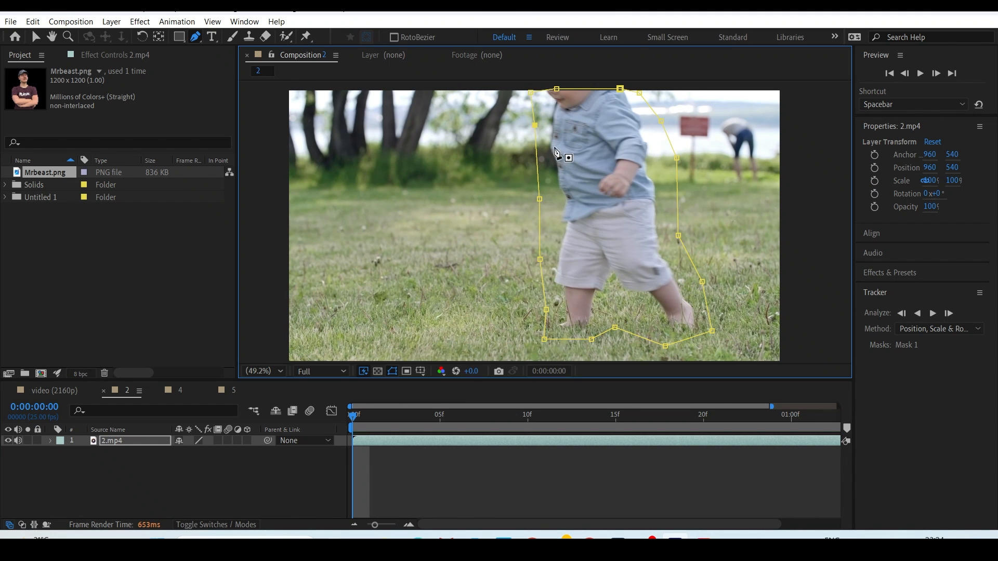
pyautogui.click(535, 125)
# Step: Reveal Mask 1's properties, invert the mask, and set a Mask Path keyframe at 0:00:00:00
pyautogui.press('m')
pyautogui.press('m')
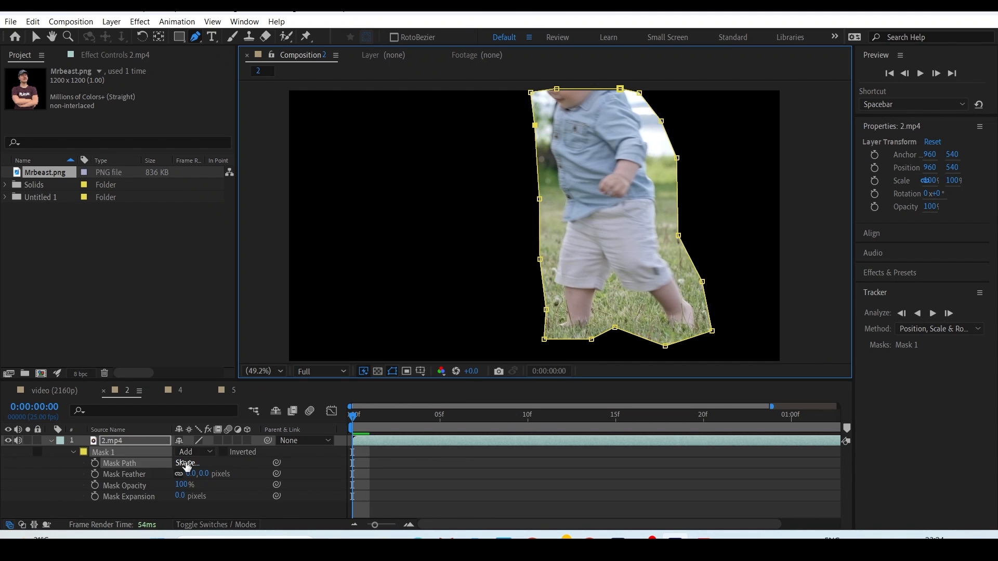
pyautogui.click(223, 451)
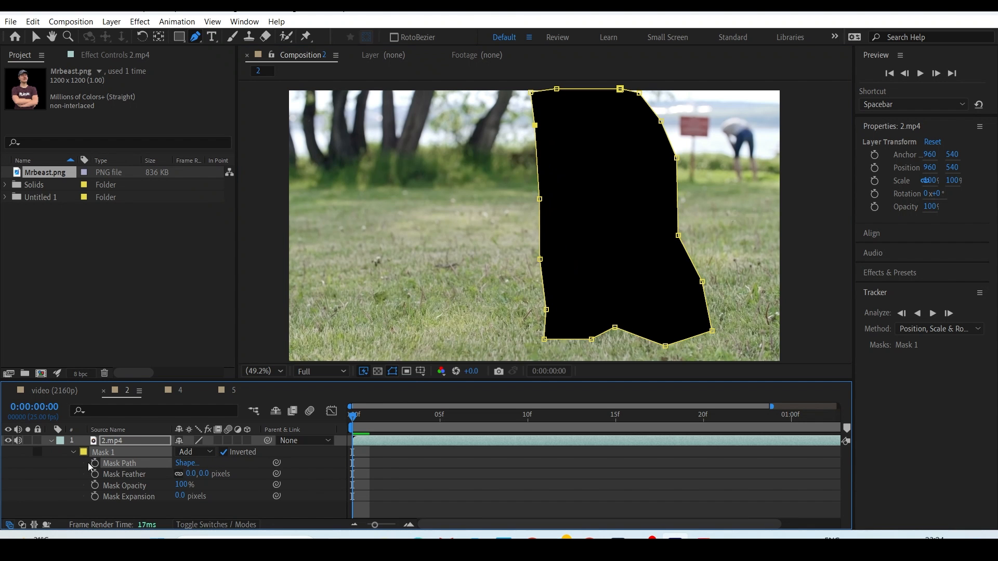
pyautogui.click(95, 463)
# Step: Move the whole mask to follow the child at 0:00:00:04 and 0:00:00:09, keyframing its path at both frames
pyautogui.click(421, 424)
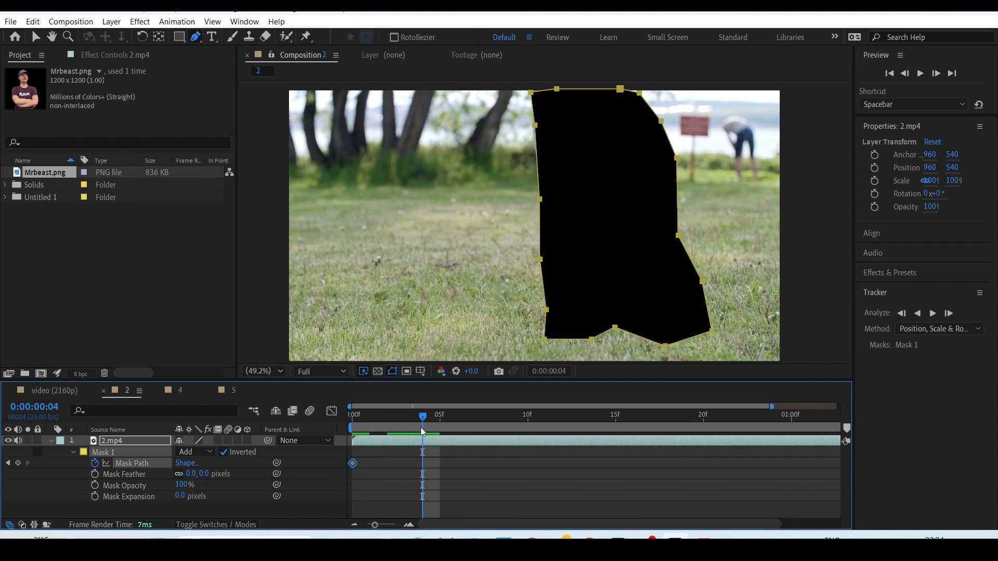
pyautogui.press('v')
pyautogui.moveTo(540, 259); pyautogui.dragTo(538, 259)
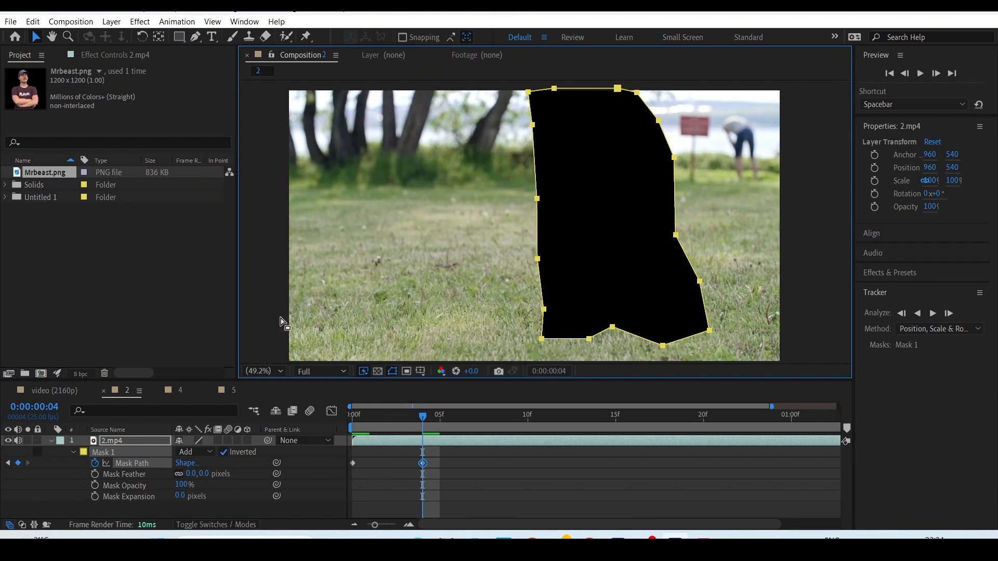
pyautogui.click(150, 444)
pyautogui.moveTo(458, 424); pyautogui.dragTo(513, 419)
pyautogui.doubleClick(528, 92)
pyautogui.moveTo(599, 135); pyautogui.dragTo(560, 127)
# Step: Reposition the whole mask over the child at 0:00:00:15 to add another Mask Path keyframe
pyautogui.moveTo(567, 422); pyautogui.dragTo(614, 422)
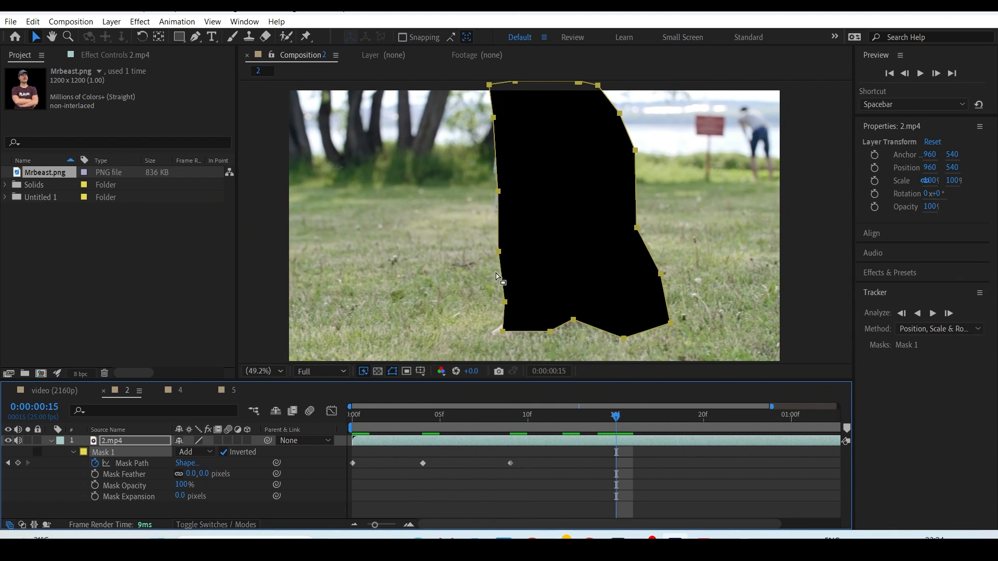
pyautogui.click(499, 252)
pyautogui.doubleClick(500, 254)
pyautogui.moveTo(595, 234)
pyautogui.mouseDown()
pyautogui.moveTo(570, 251)
pyautogui.moveTo(579, 222)
pyautogui.moveTo(587, 226)
pyautogui.mouseUp()
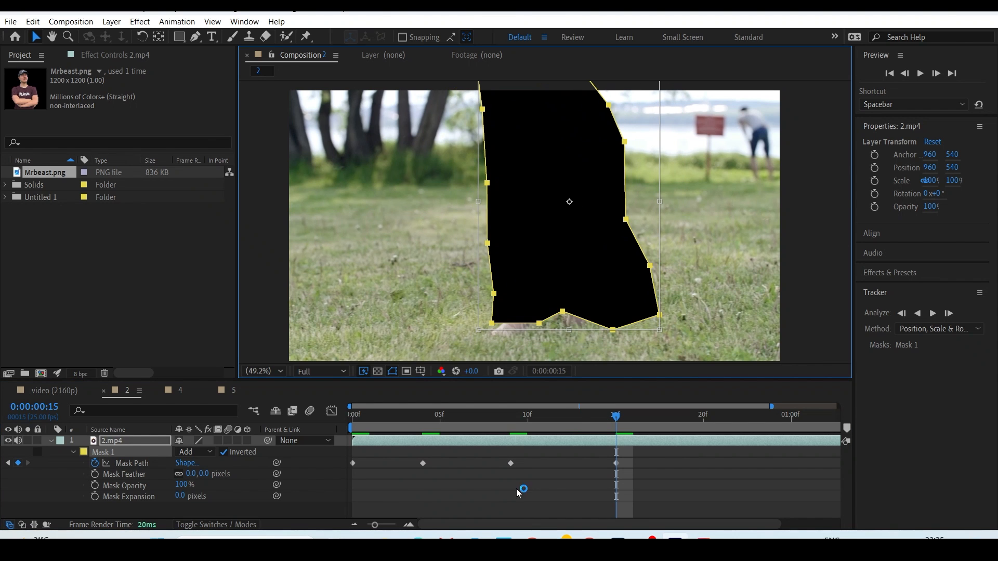
# Step: Pre-compose 2.mp4 as 2.mp4 Comp 1 with all attributes moved into the new composition, and open that composition
pyautogui.click(136, 442)
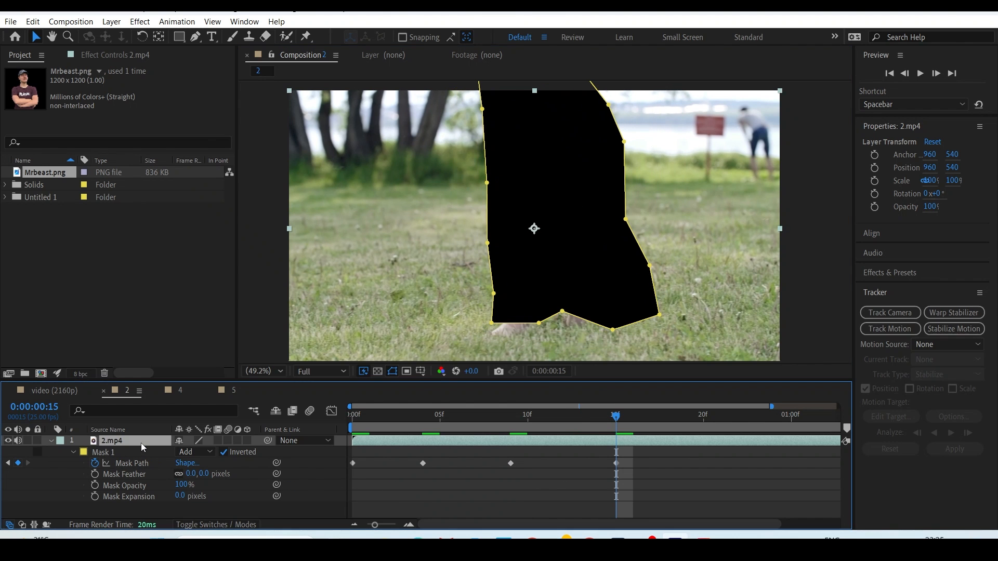
pyautogui.rightClick(139, 441)
pyautogui.click(193, 362)
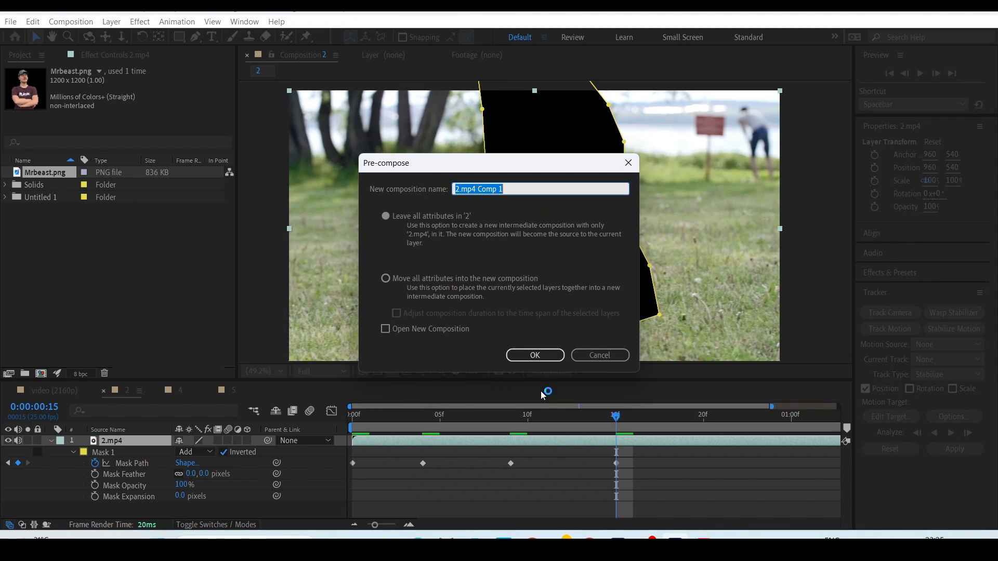
pyautogui.click(385, 279)
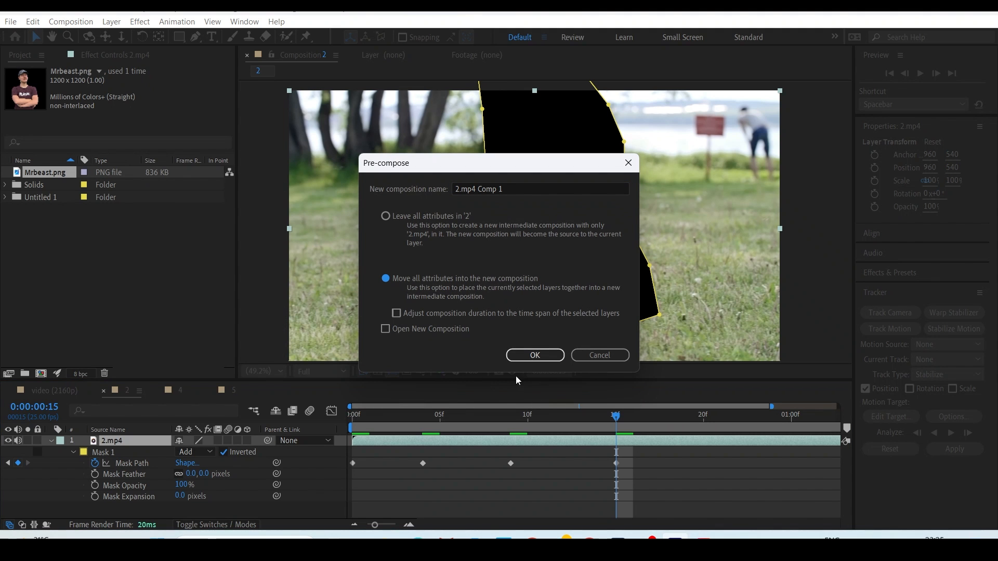
pyautogui.click(535, 355)
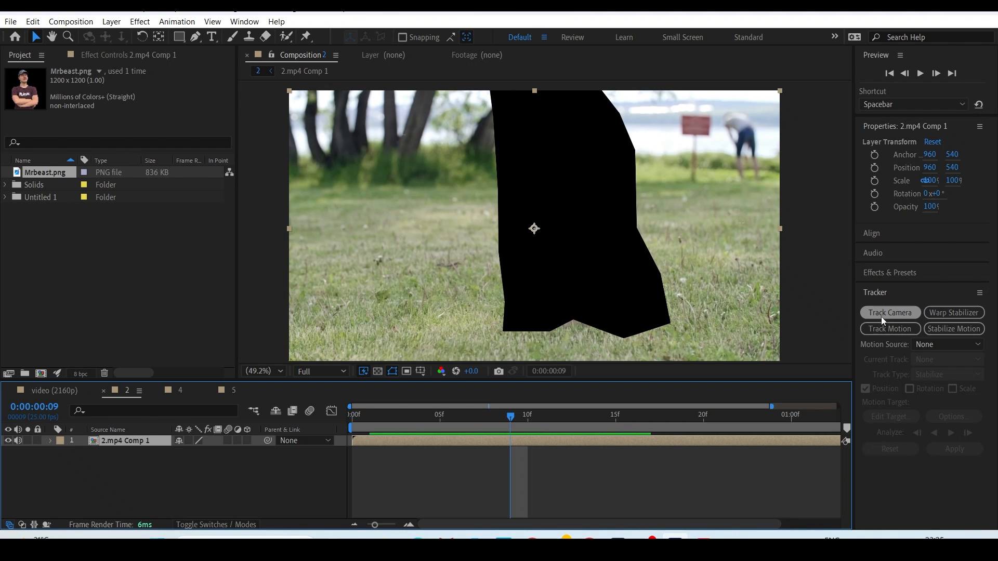
pyautogui.doubleClick(153, 441)
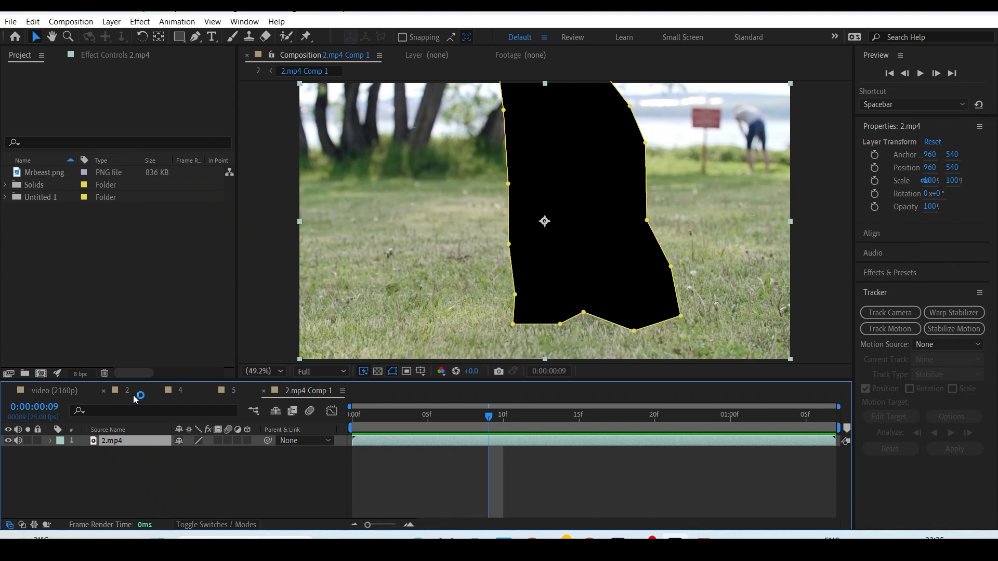
# Step: Open composition 4, review the Photoshop checklist's point on shadow, reflection and light, and select the 4.mp4 layer
pyautogui.click(177, 390)
pyautogui.click(265, 371)
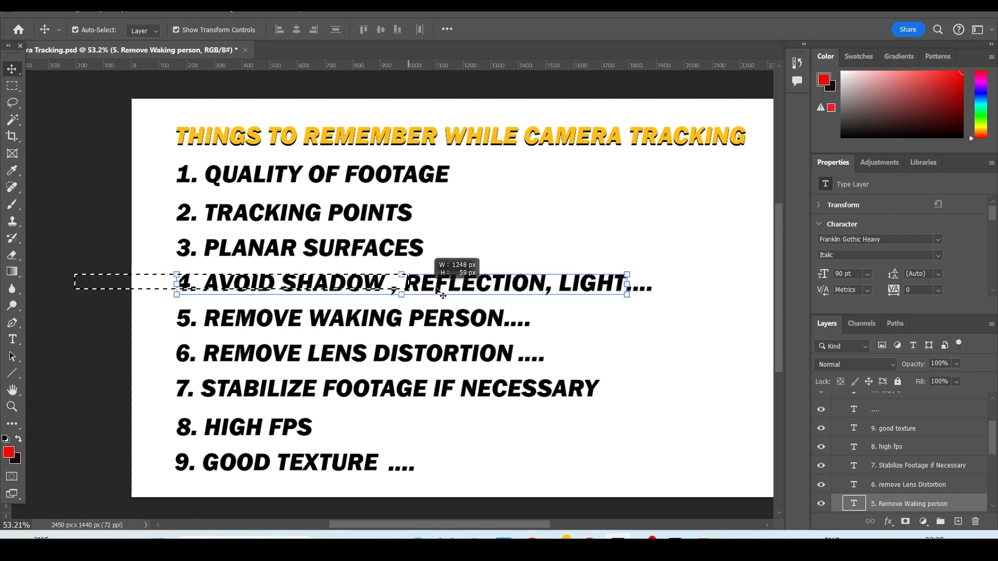
pyautogui.moveTo(436, 289); pyautogui.dragTo(551, 283)
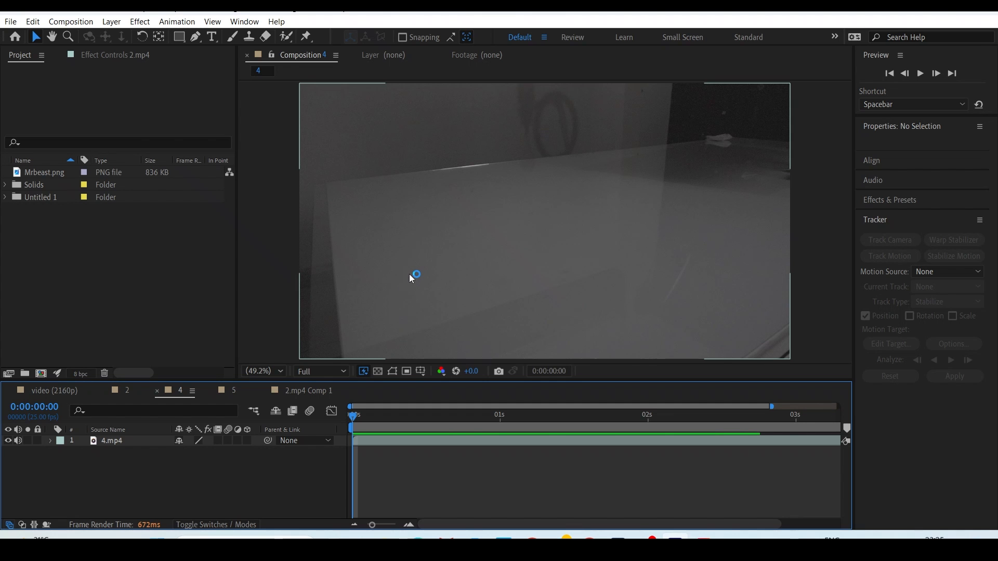
pyautogui.click(111, 440)
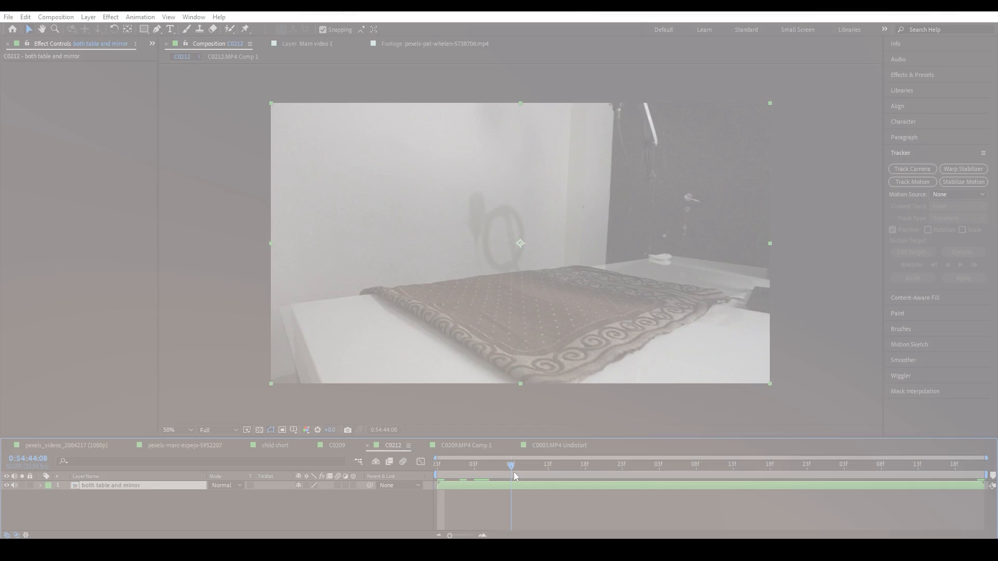
# Step: Run Track Camera on the "both table and mirror" layer at 0:54:44:20 and inspect the track points on the patterned cloth
pyautogui.moveTo(513, 472); pyautogui.dragTo(600, 473)
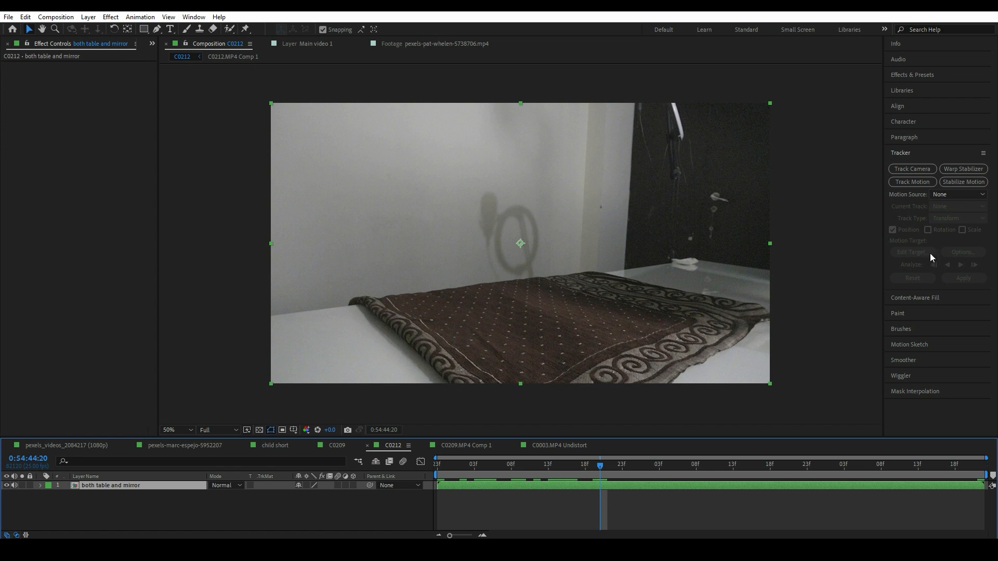
pyautogui.click(916, 171)
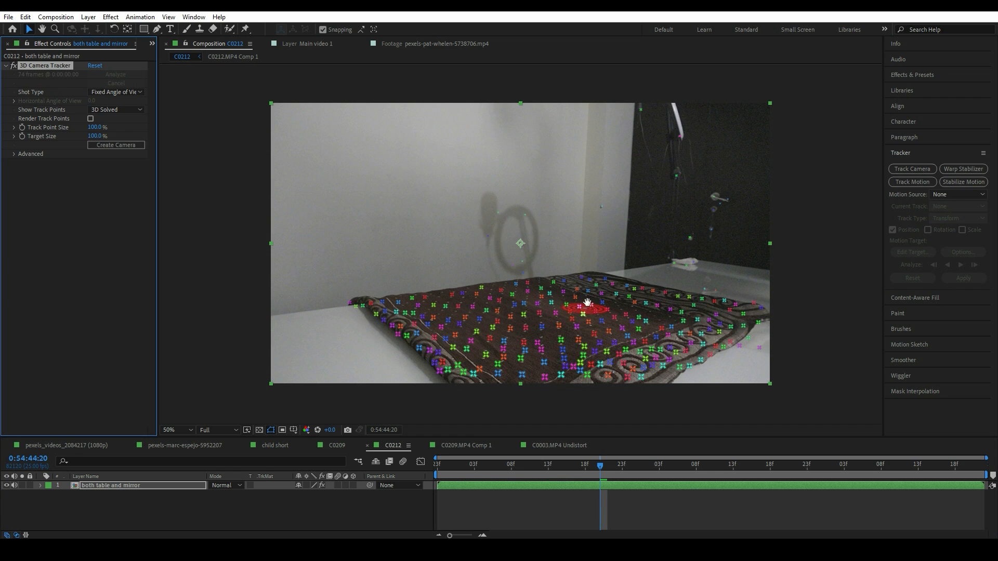
pyautogui.press('h')
pyautogui.scroll(1, 594, 292)
pyautogui.moveTo(587, 304); pyautogui.dragTo(599, 262)
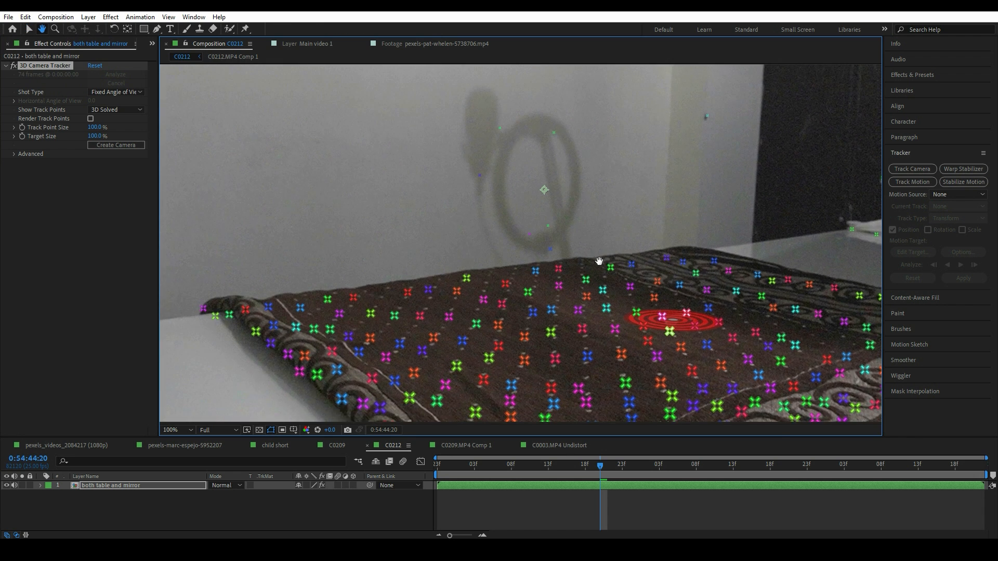
pyautogui.scroll(-1, 599, 262)
pyautogui.press('v')
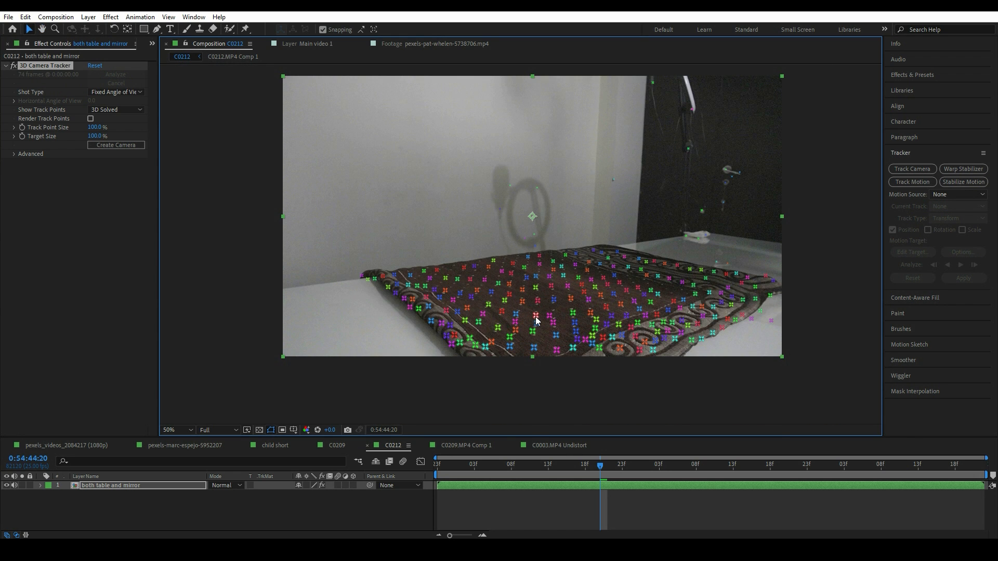
pyautogui.moveTo(562, 265)
pyautogui.mouseDown()
pyautogui.moveTo(545, 328)
pyautogui.moveTo(630, 280)
pyautogui.moveTo(571, 262)
pyautogui.mouseUp()
pyautogui.rightClick(592, 292)
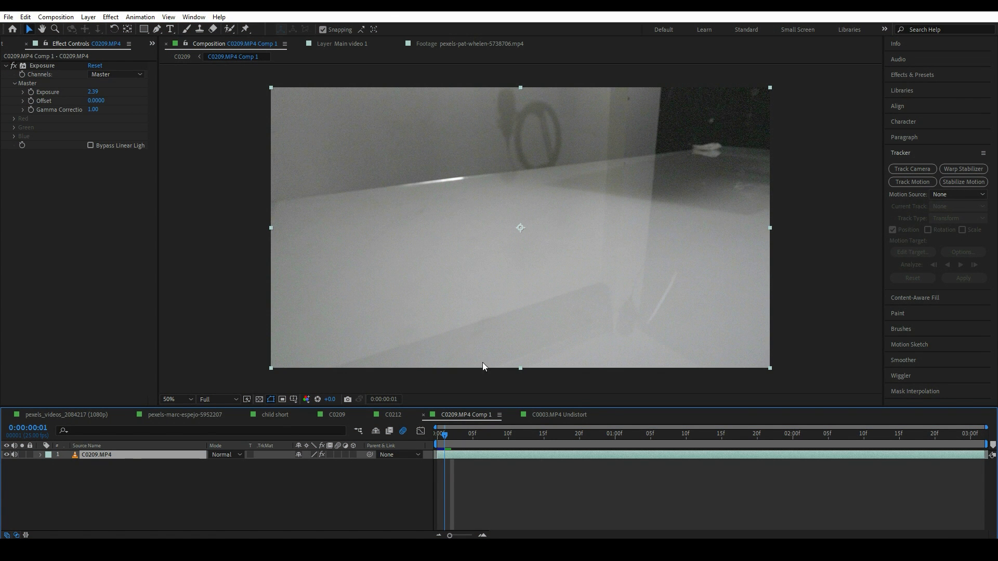
# Step: Search the effects for "lens" and apply Lens Distortion Matcher to the C0209.MP4 layer
pyautogui.click(922, 74)
pyautogui.click(929, 87)
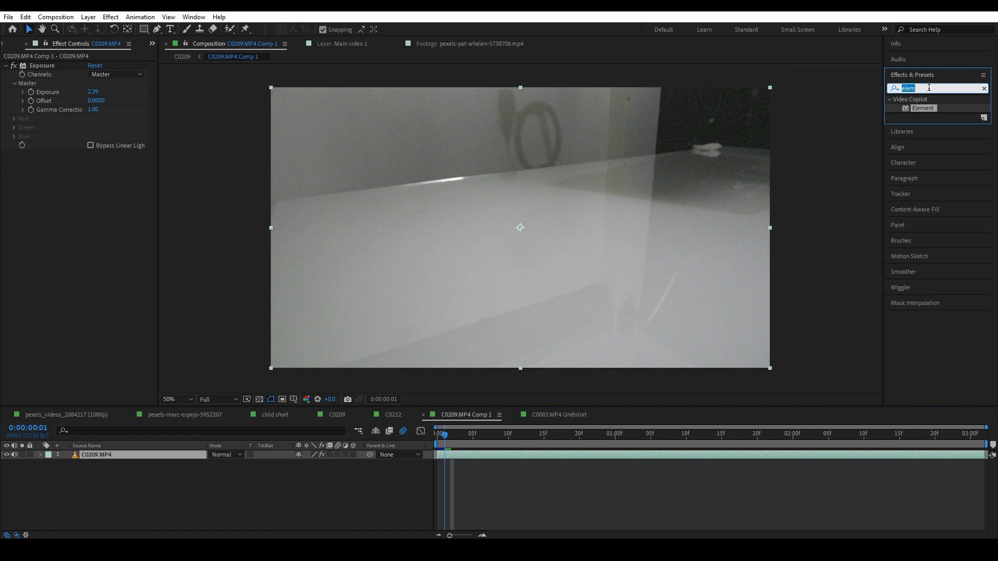
pyautogui.write('lens')
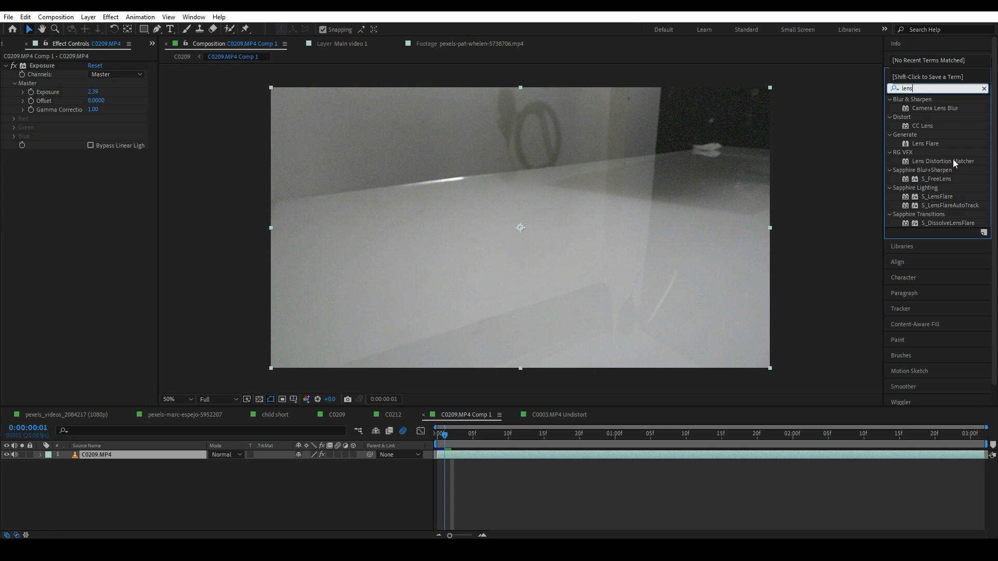
pyautogui.moveTo(952, 159); pyautogui.dragTo(95, 247)
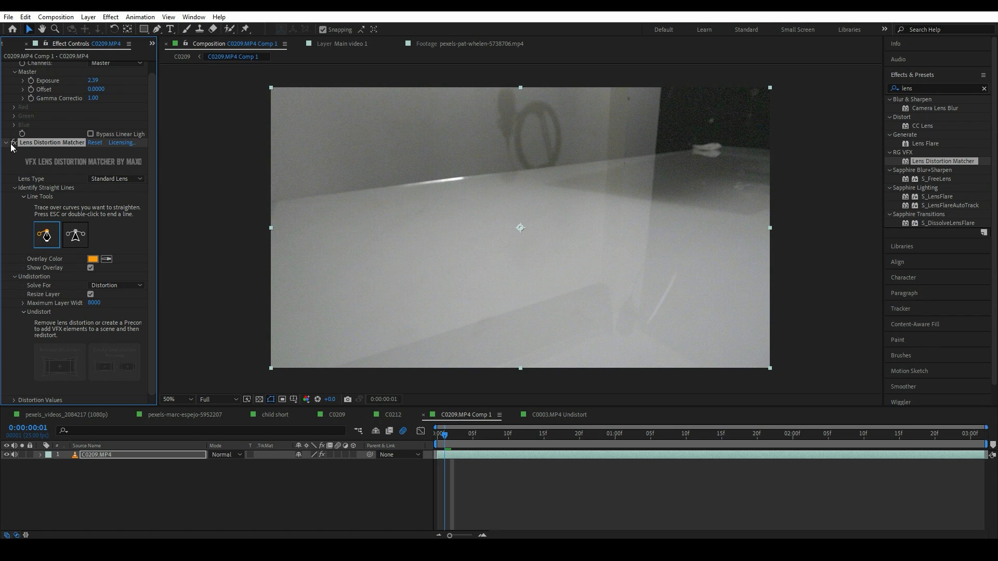
# Step: Trace the table's back edge with a four-point line and a separate three-point line, and remove the lens distortion
pyautogui.click(284, 201)
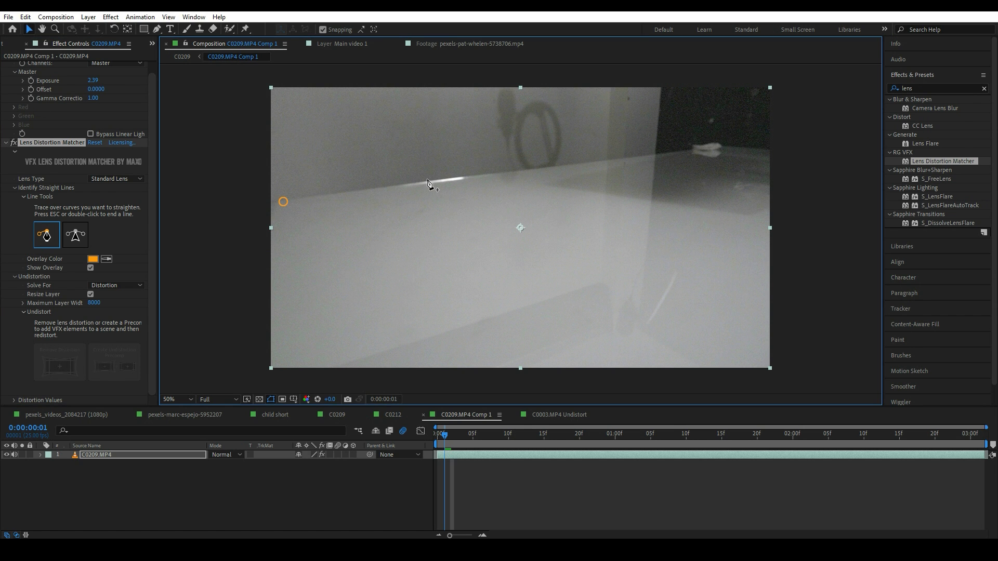
pyautogui.click(430, 180)
pyautogui.click(574, 165)
pyautogui.click(620, 160)
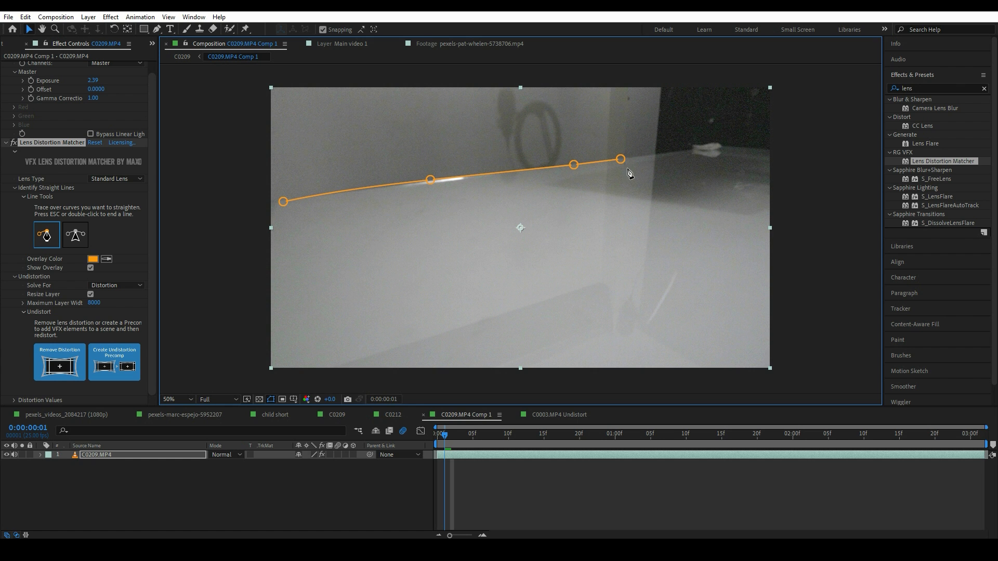
pyautogui.click(715, 144)
pyautogui.click(748, 147)
pyautogui.click(768, 149)
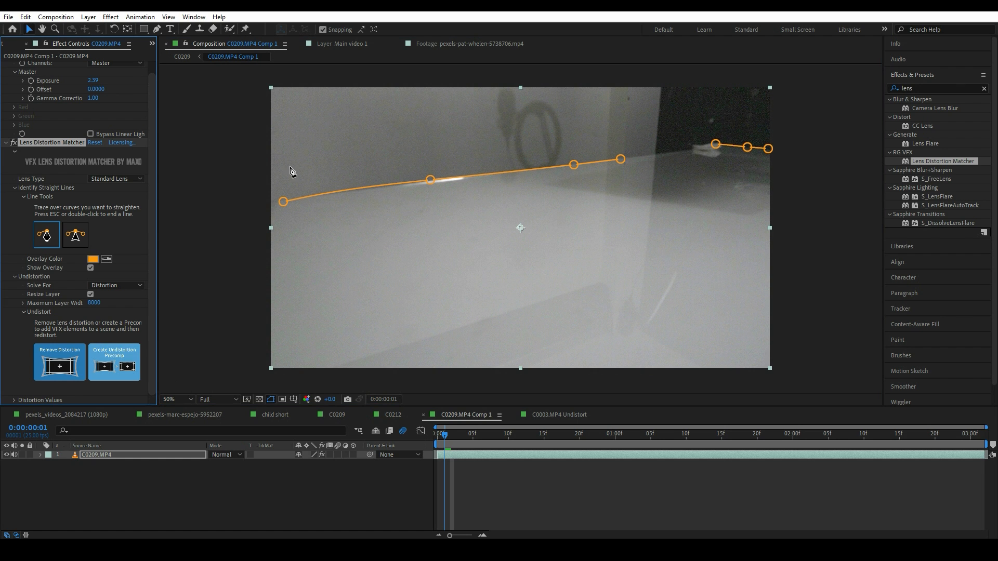
pyautogui.click(71, 368)
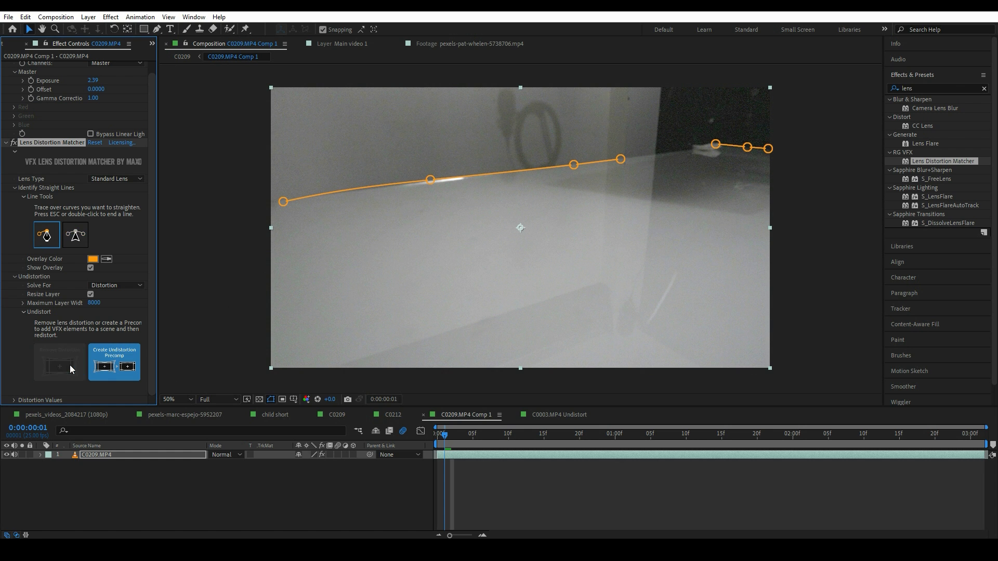